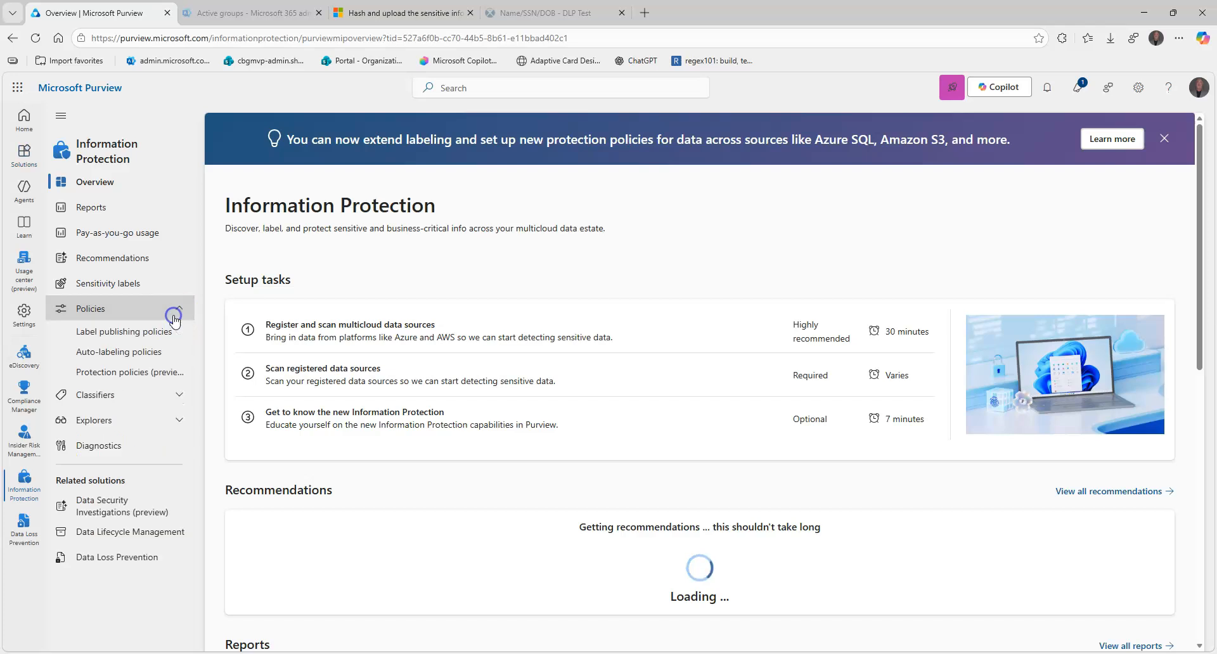
Go to the EDM classifiers under Classifiers in Information Protection and begin creating an EDM classifier.
click(176, 319)
click(146, 335)
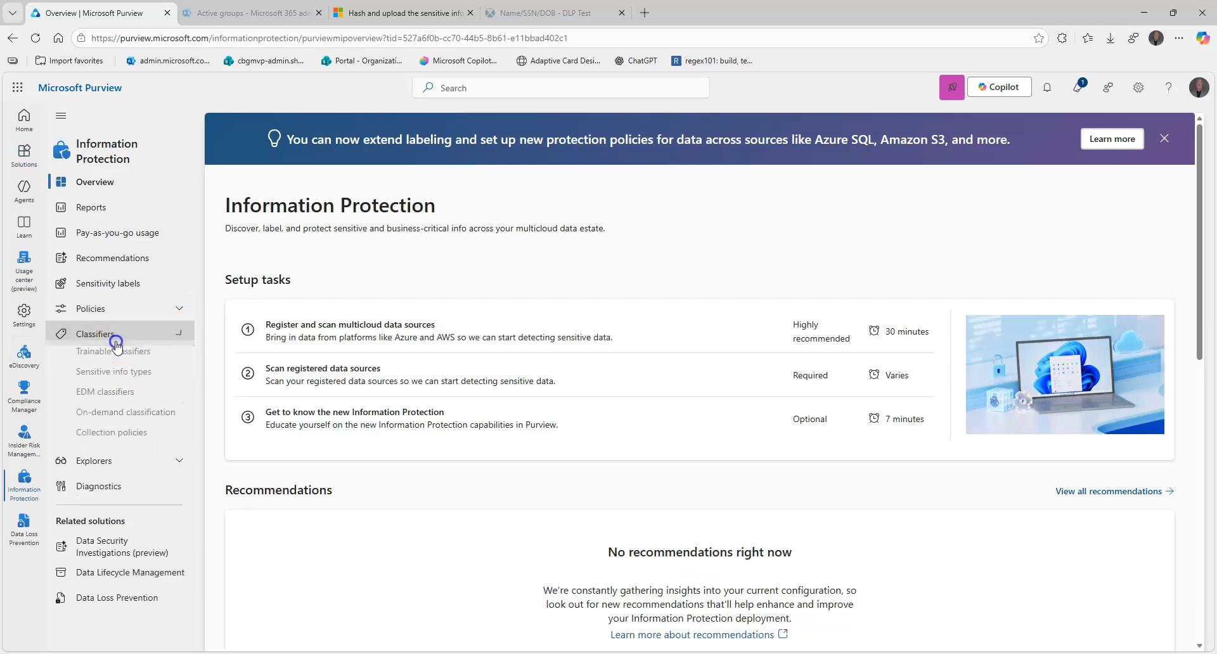
click(103, 394)
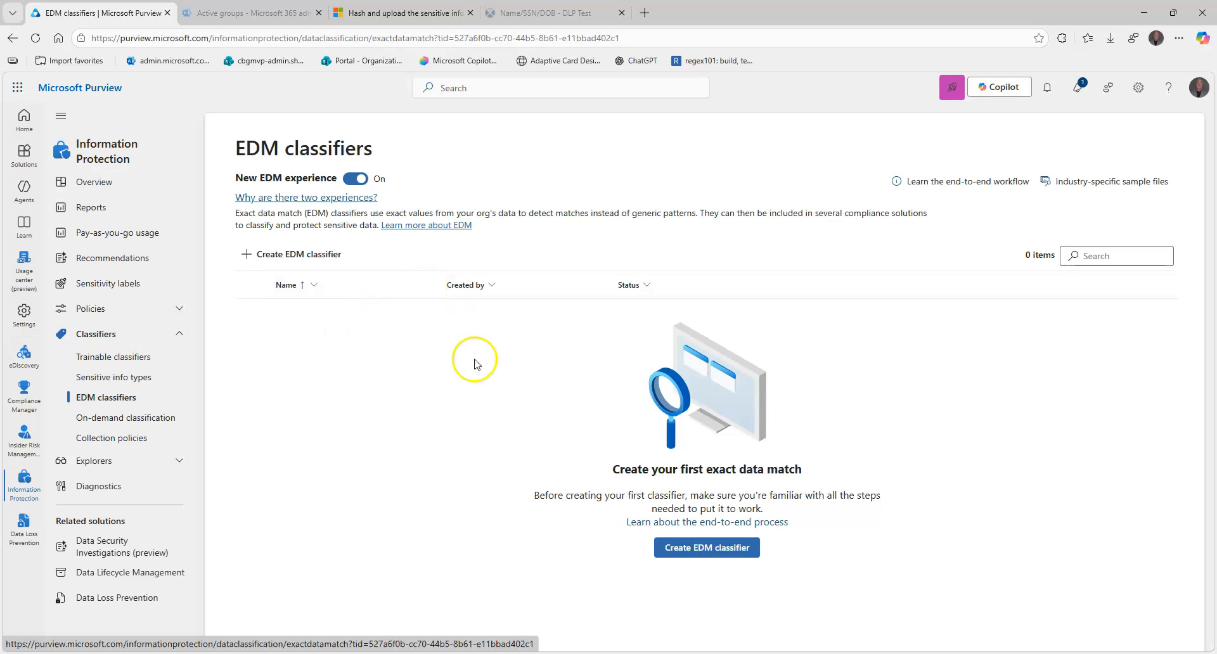
click(317, 253)
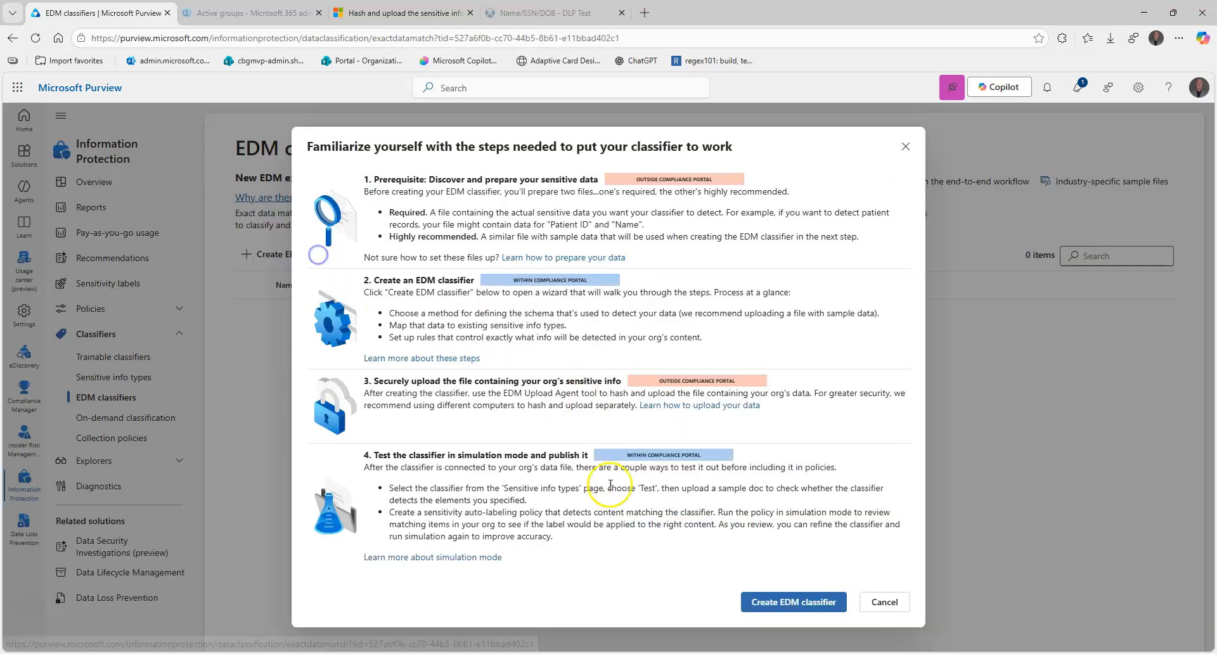
click(789, 602)
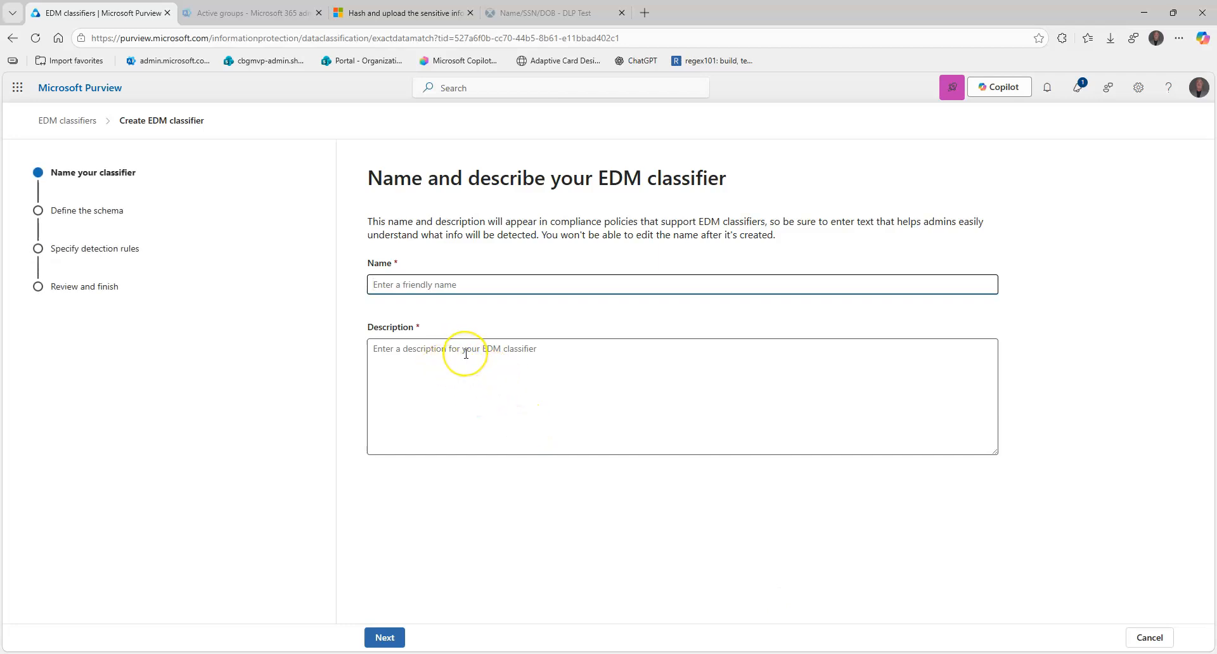
Enter EDM_Patient ID as both the name and the description of the EDM classifier, and continue to the schema definition.
key(super+v)
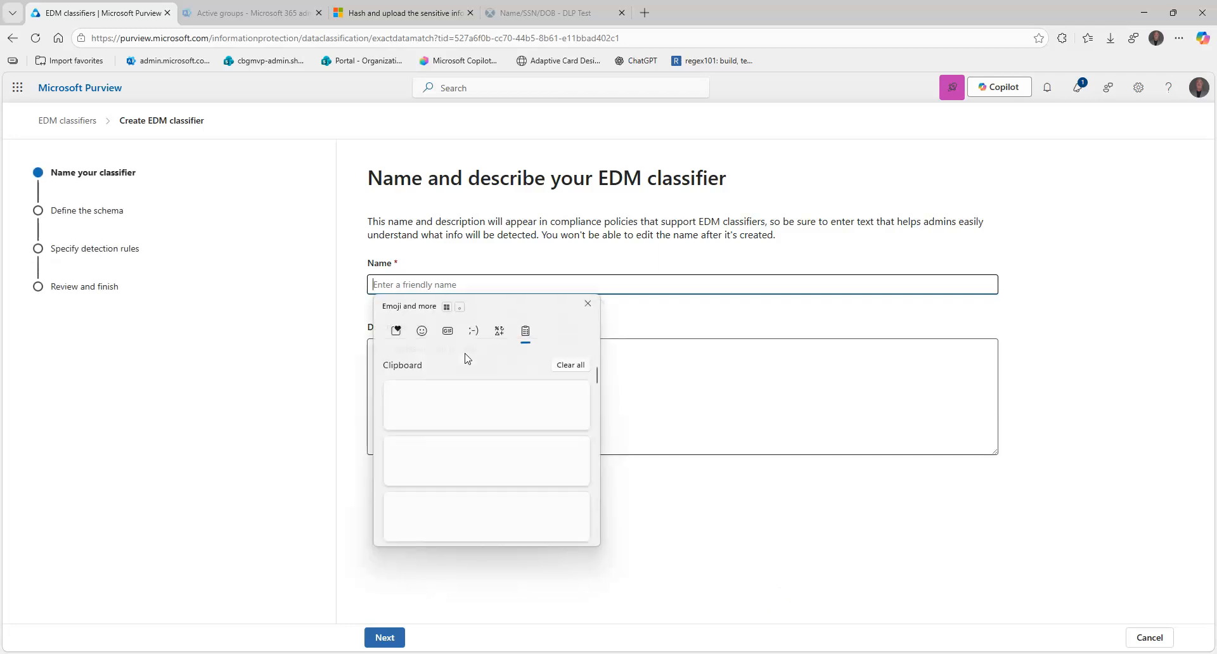
click(482, 454)
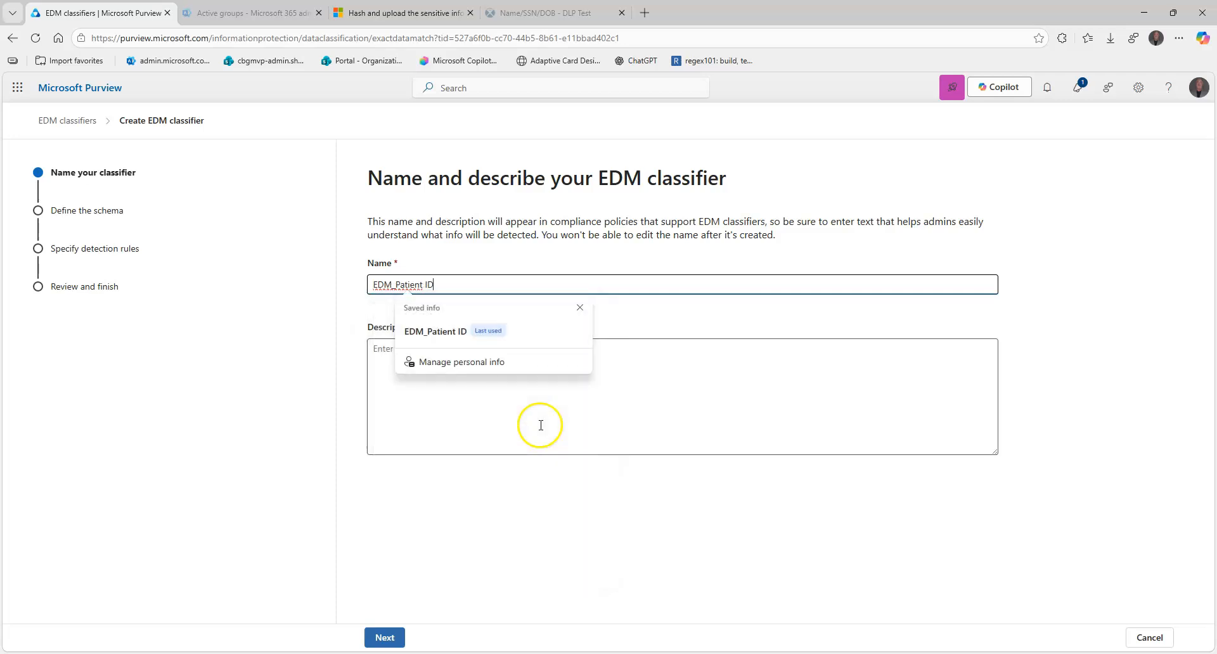
click(493, 403)
click(445, 287)
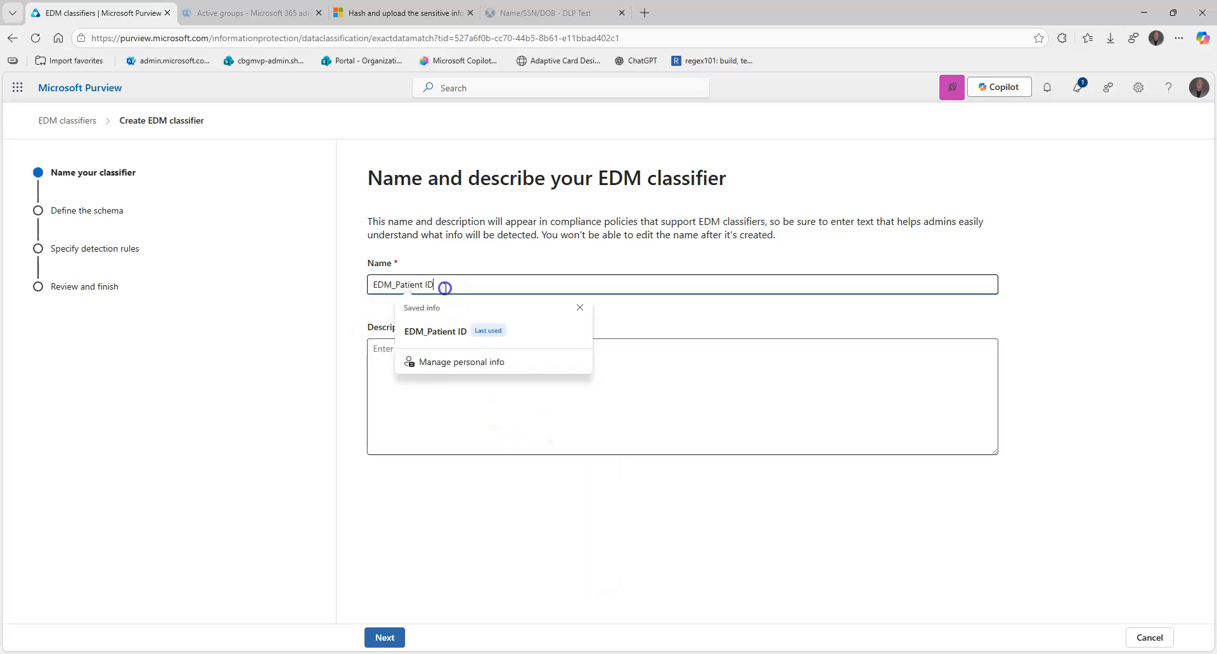
key(Tab)
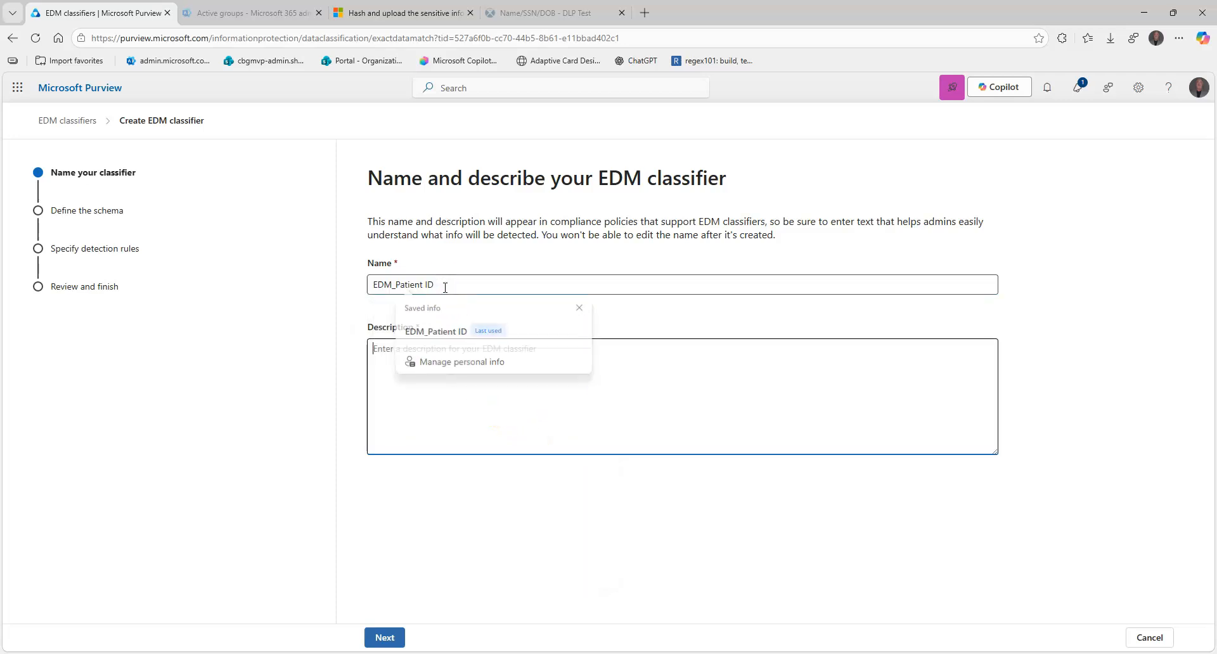
text(EDM_Patient ID)
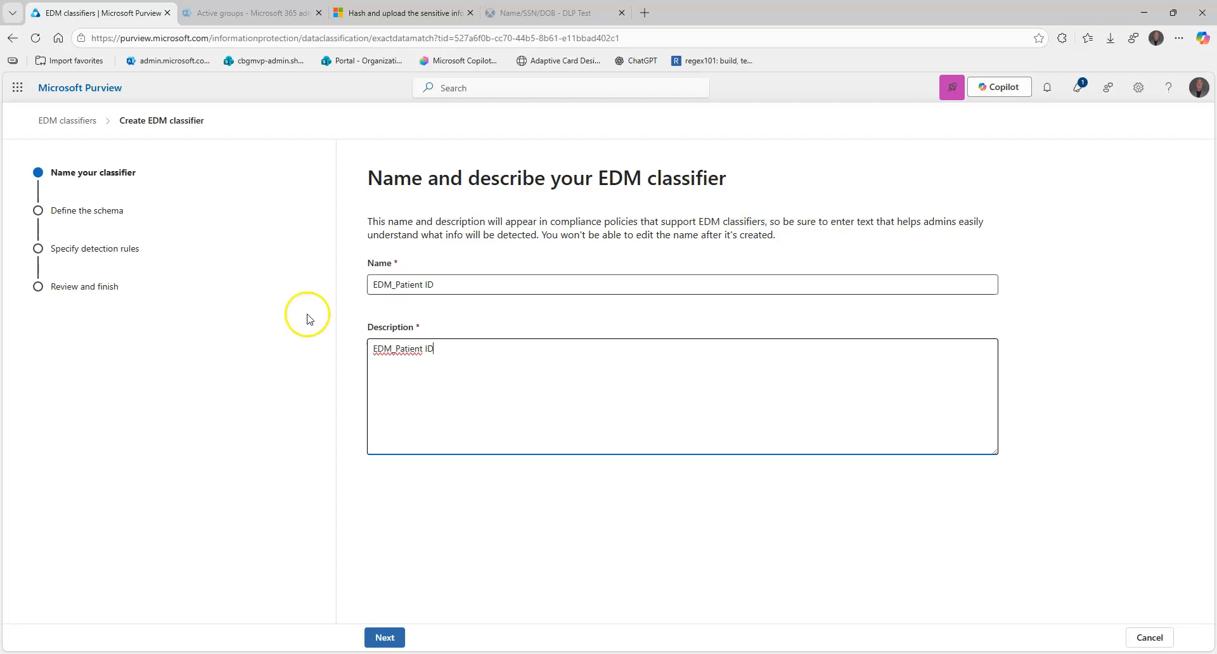
click(389, 637)
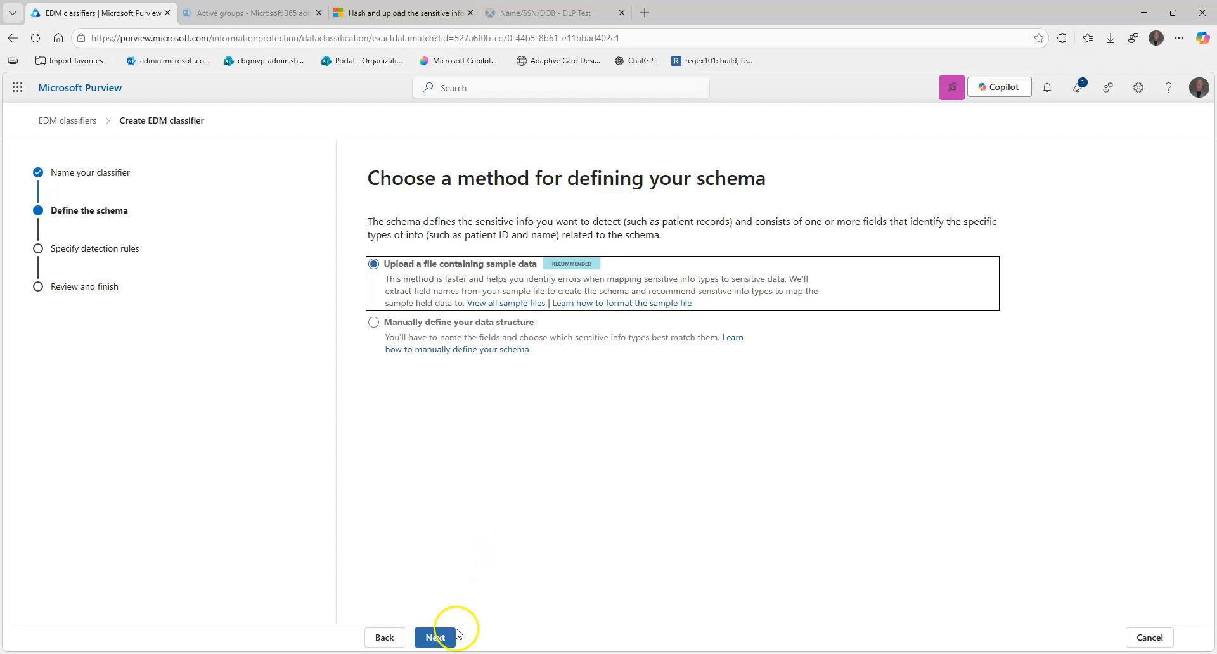
Choose uploading a file containing sample data as the method for defining the schema.
click(437, 638)
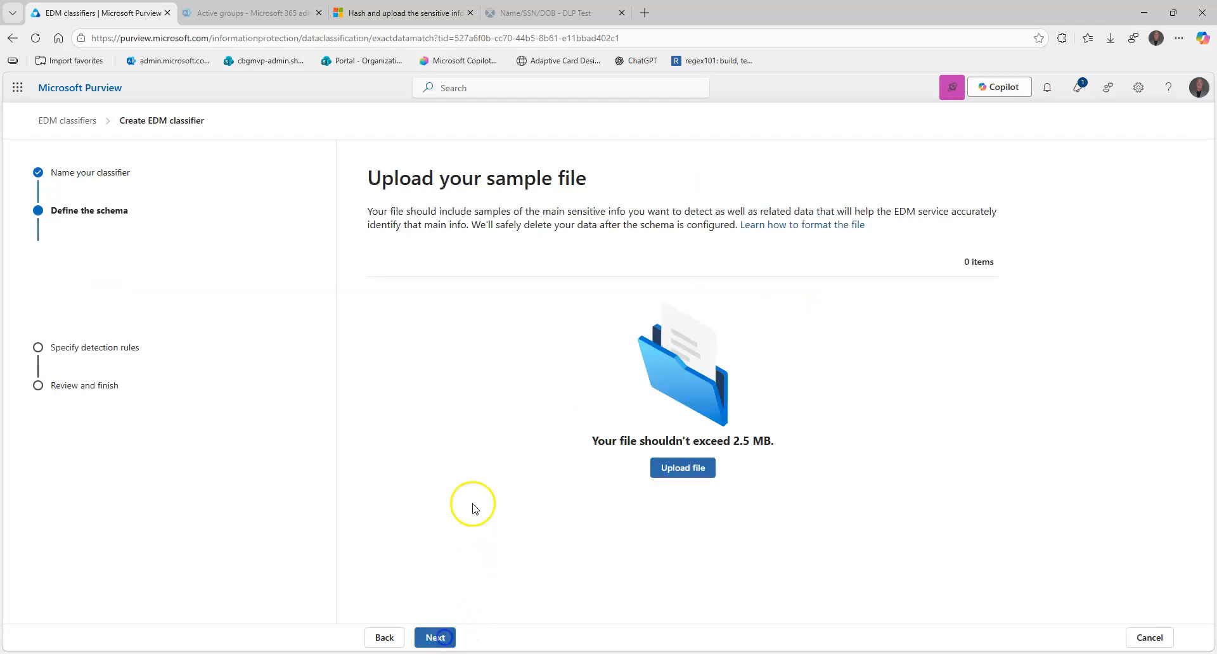
click(384, 637)
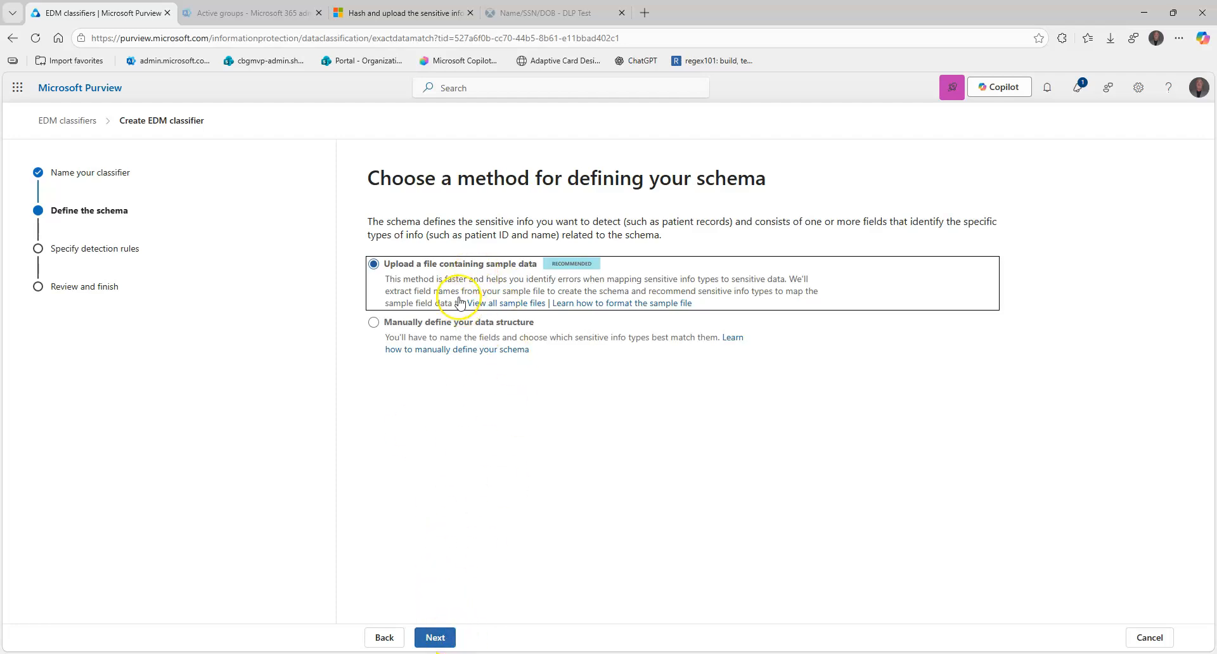
click(442, 644)
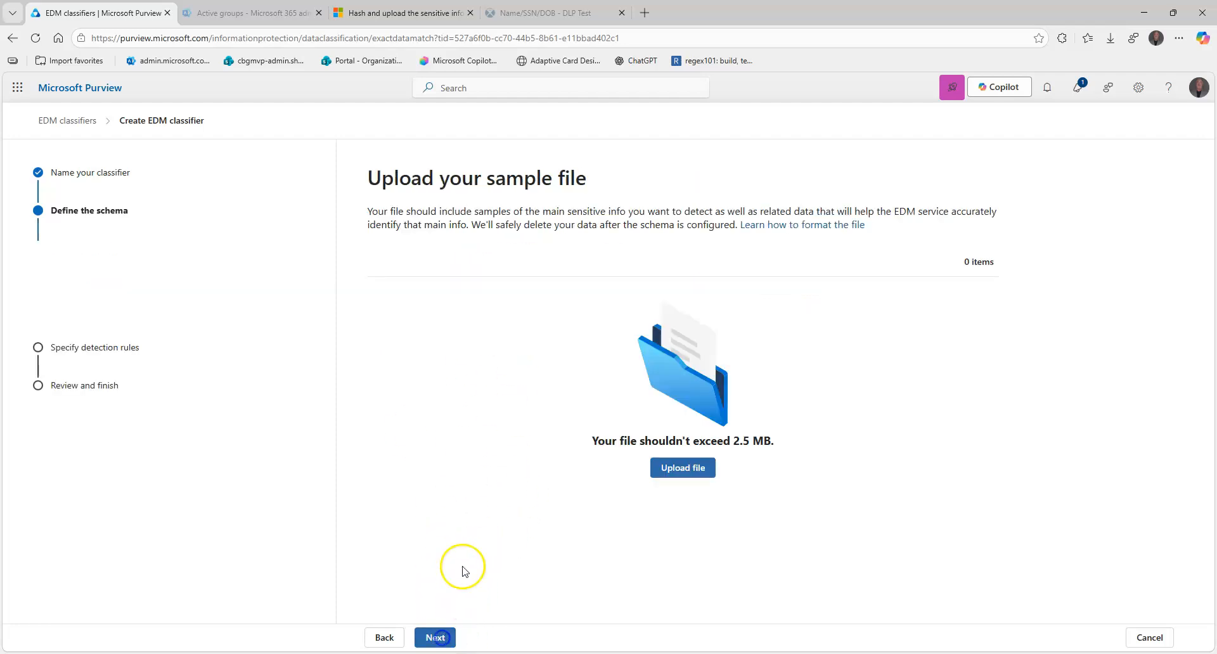
Upload patient_records_demo.csv from the C: drive's EDM\Data folder as the sample file.
click(726, 469)
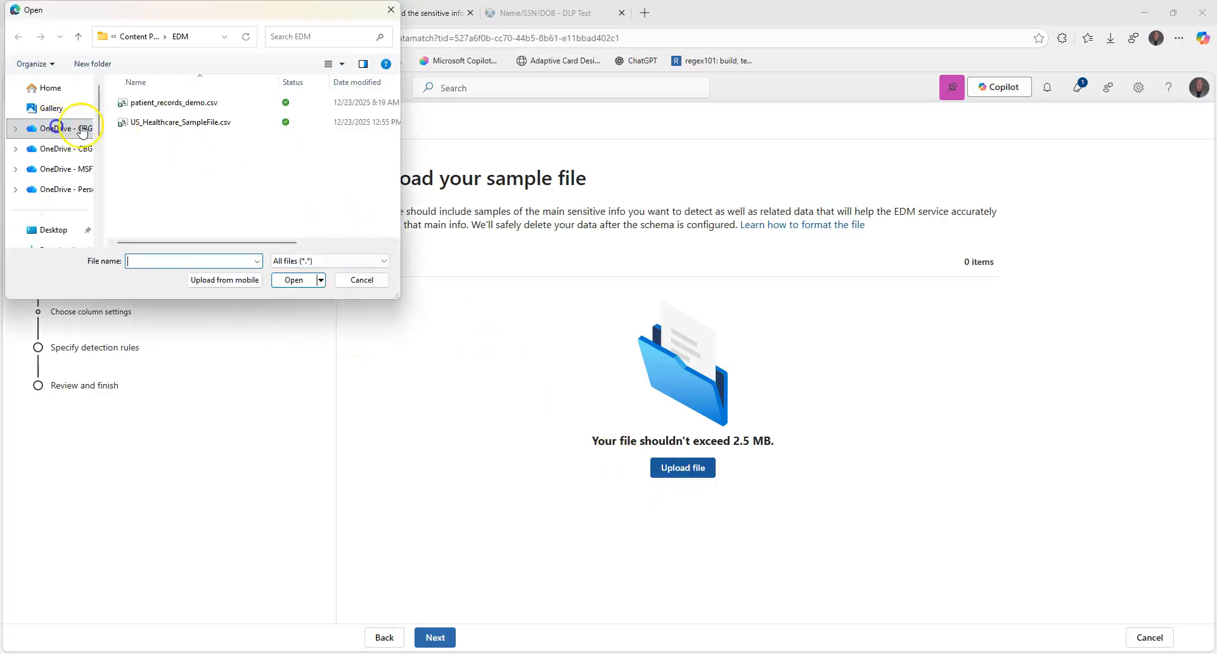
scroll(70, 152, down, 2)
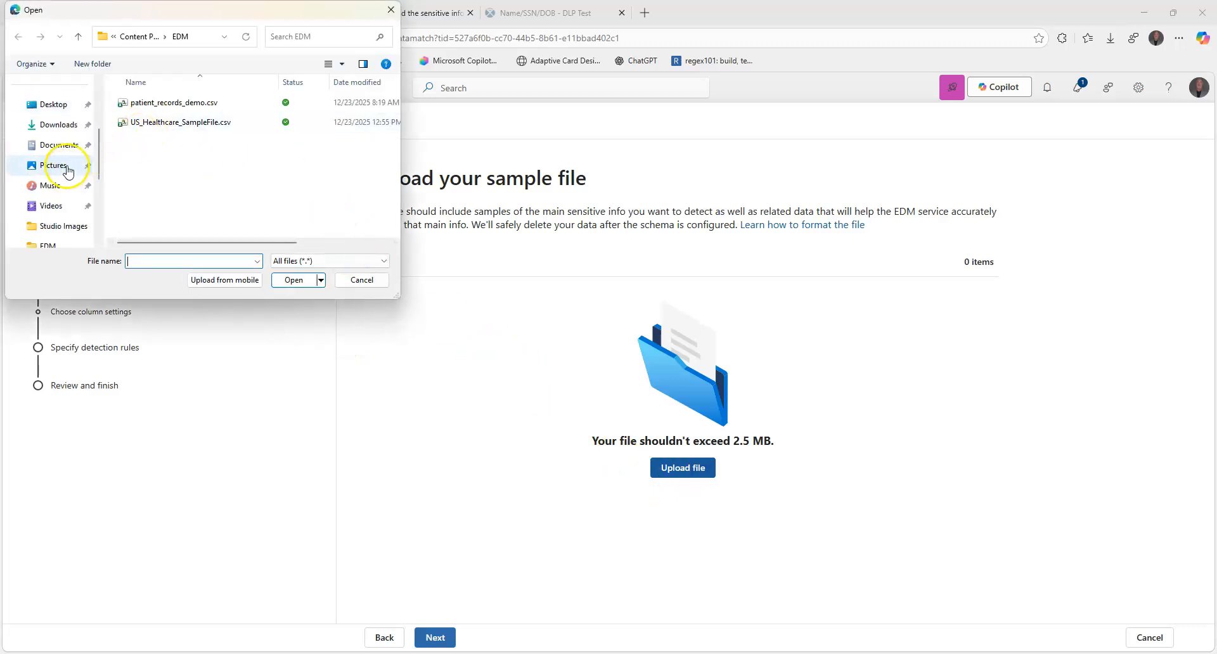
scroll(60, 127, down, 3)
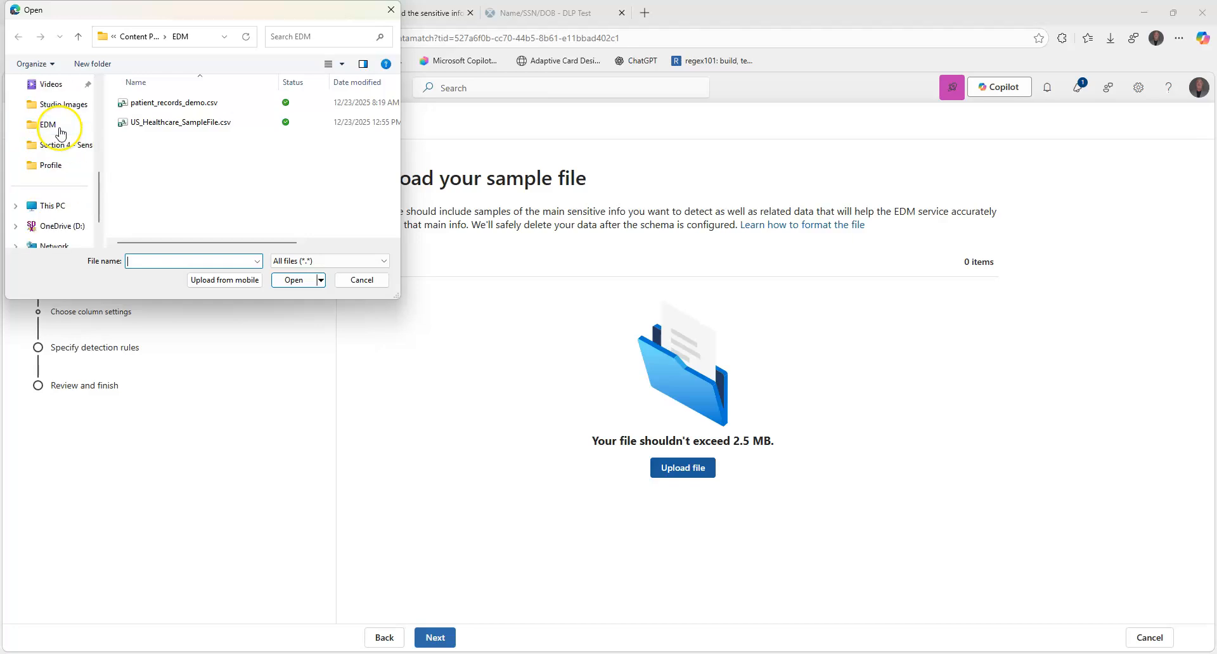
click(50, 207)
double_click(172, 113)
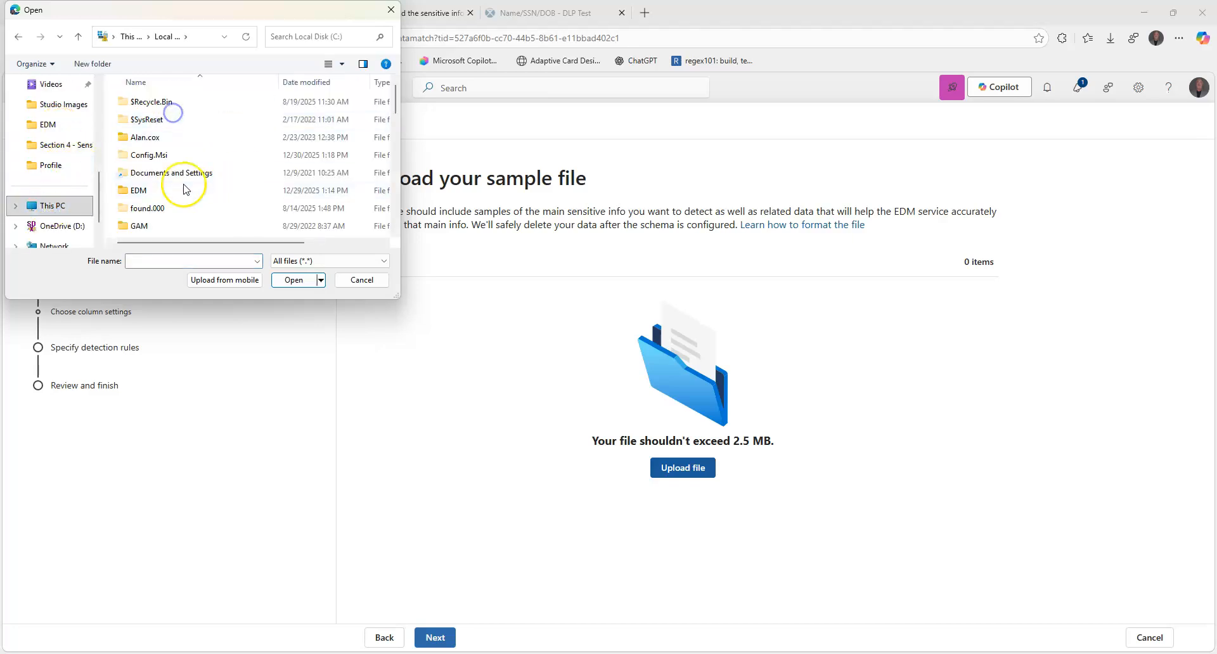
double_click(137, 189)
double_click(139, 102)
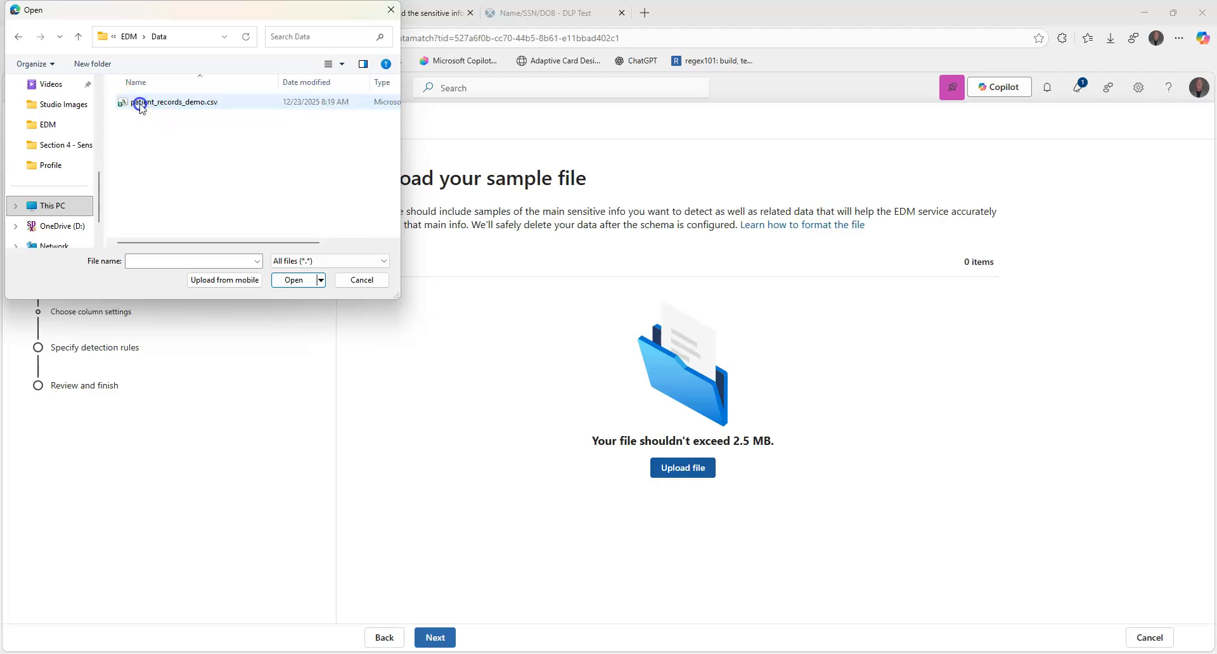
click(141, 105)
click(303, 281)
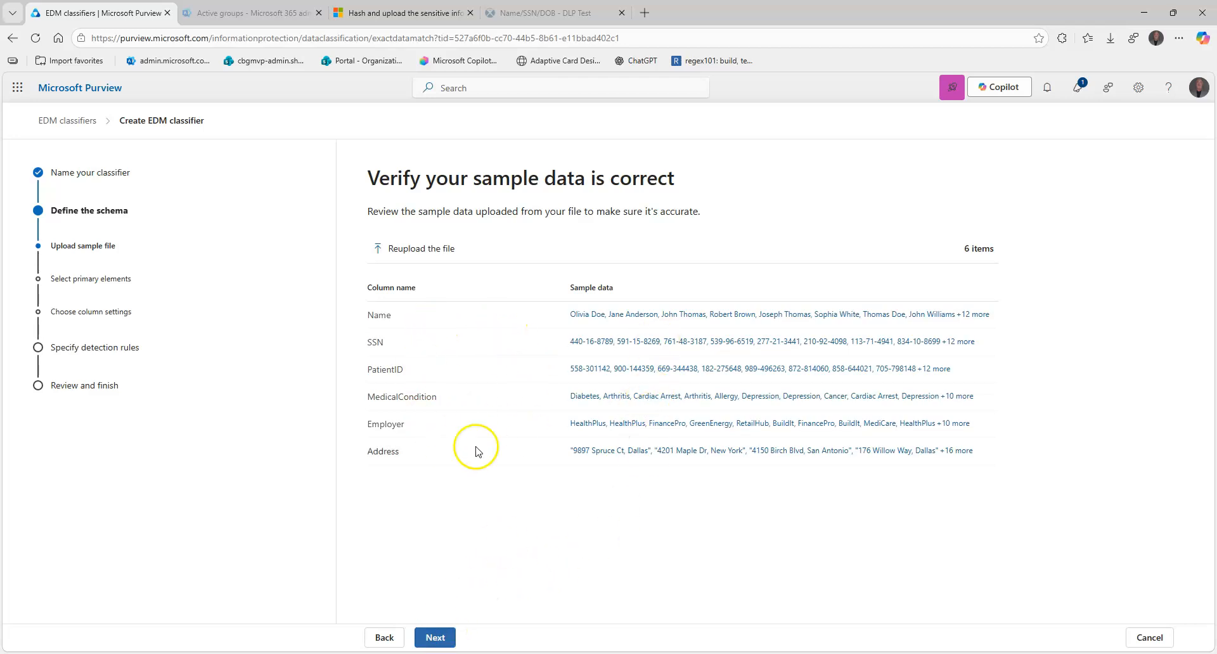
Accept the sample data, mark PatientID as the primary element, and keep the case-insensitive settings for all columns.
click(436, 637)
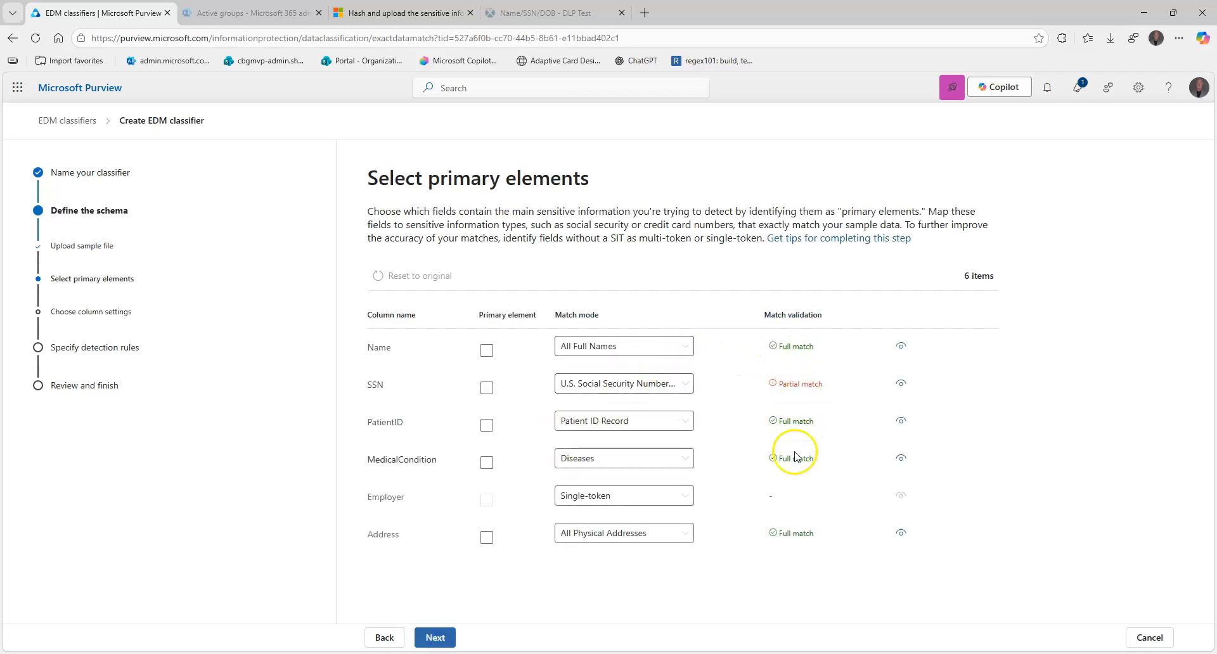
click(486, 426)
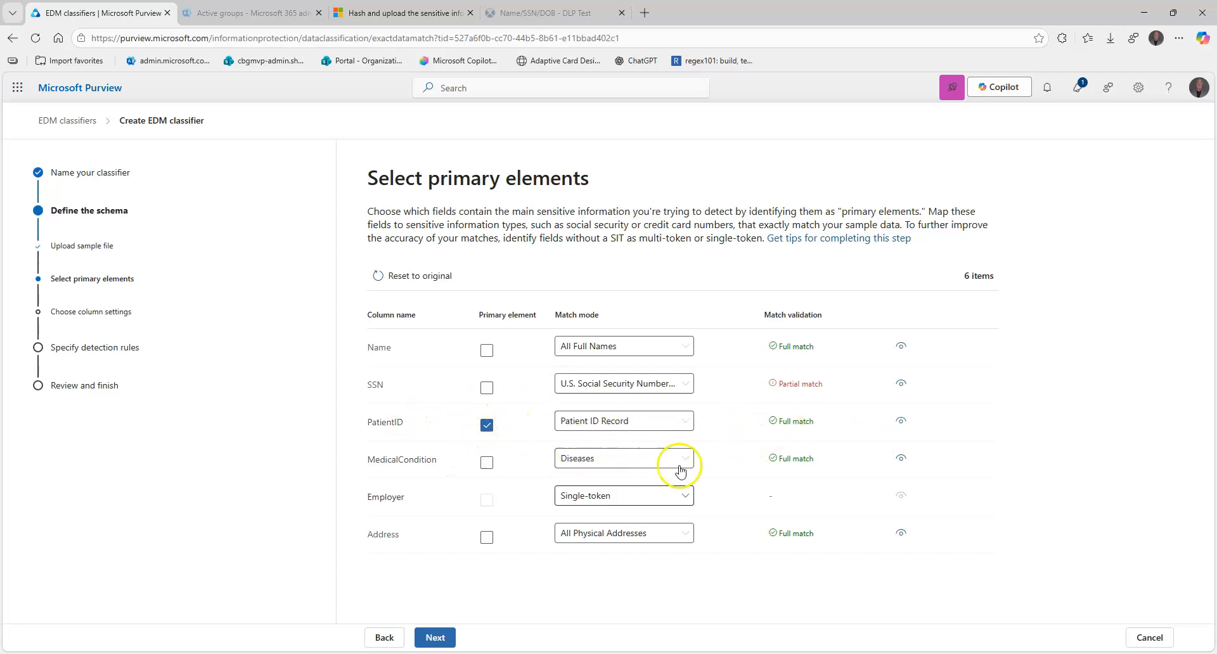
click(434, 638)
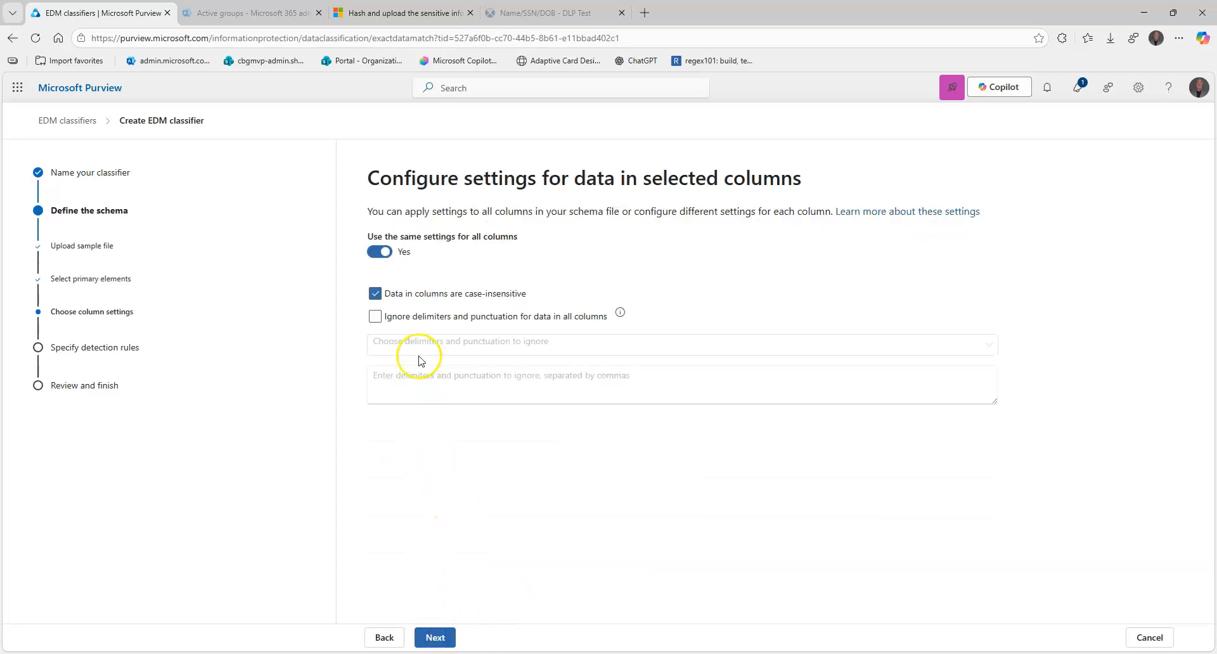
click(438, 639)
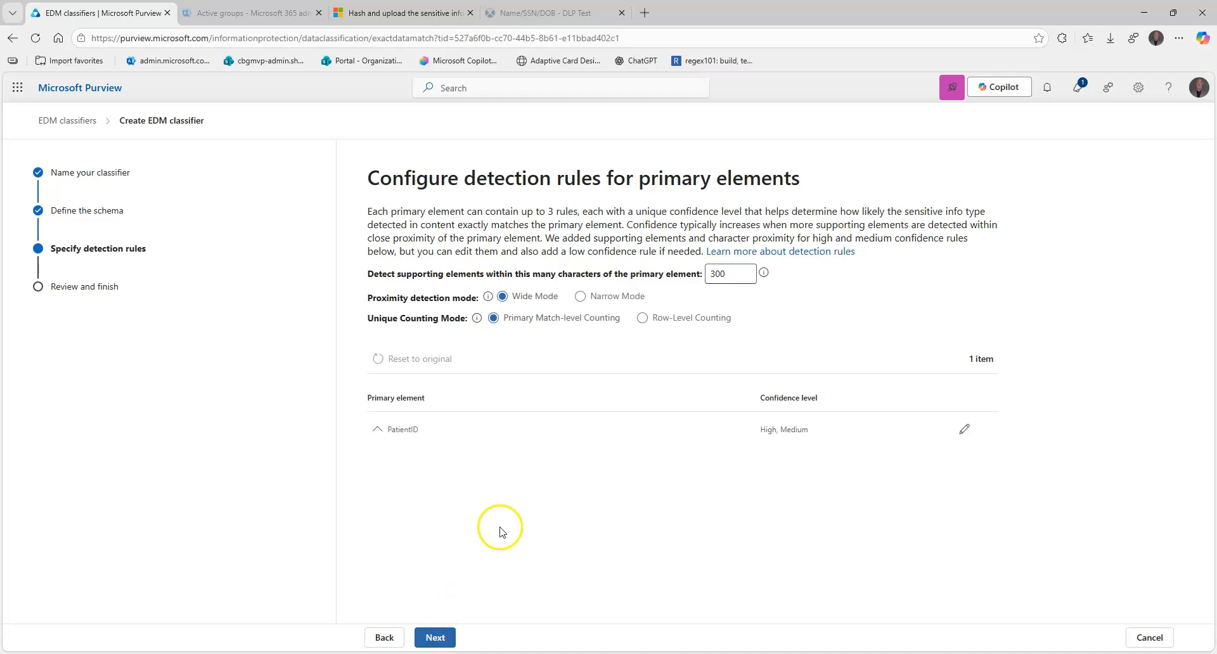
Add a low confidence rule to the PatientID detection rules and save them.
click(965, 430)
click(355, 477)
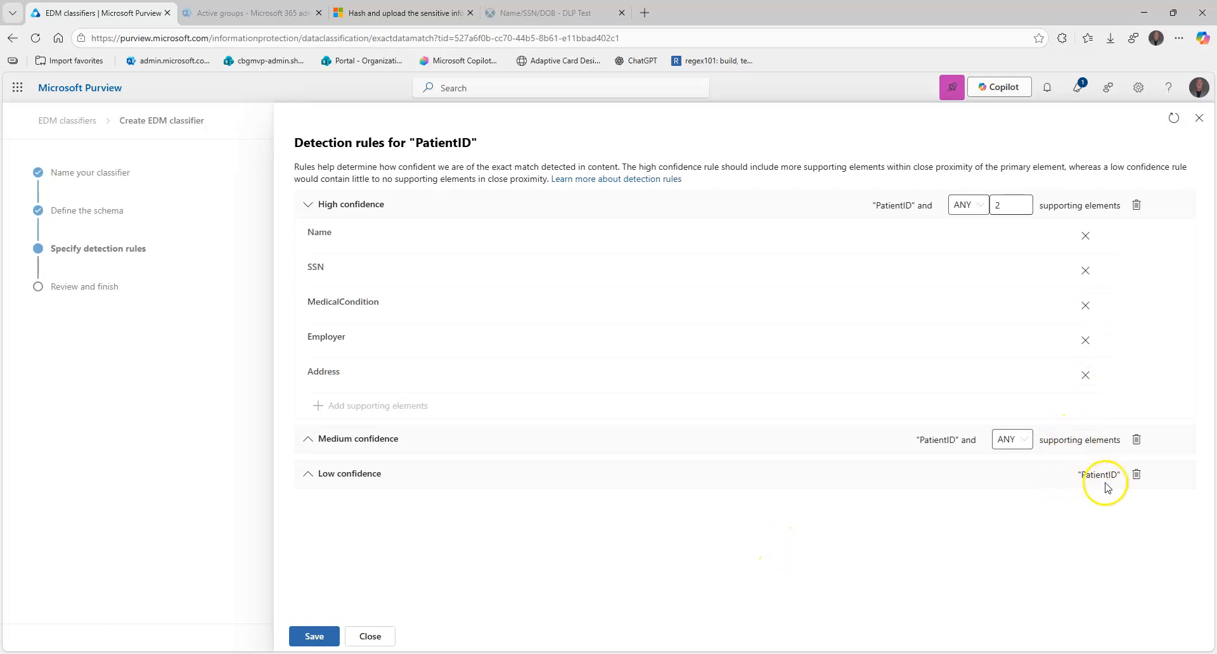
click(314, 636)
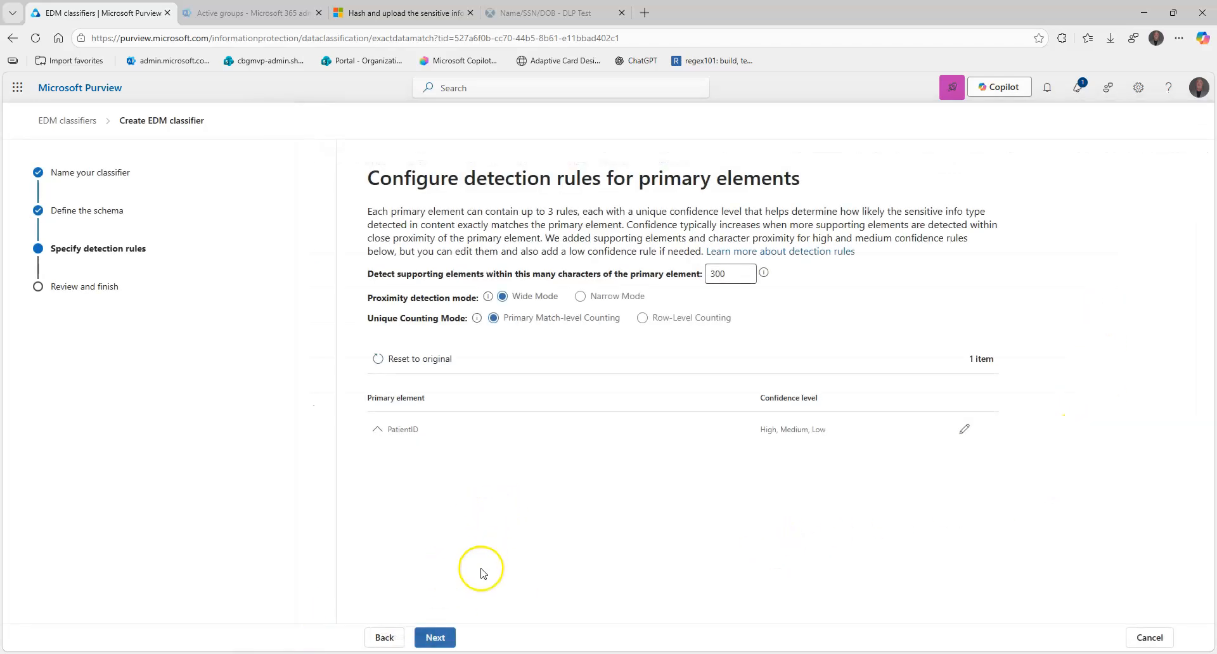
Submit the reviewed EDM classifier settings and close the creation wizard.
click(435, 638)
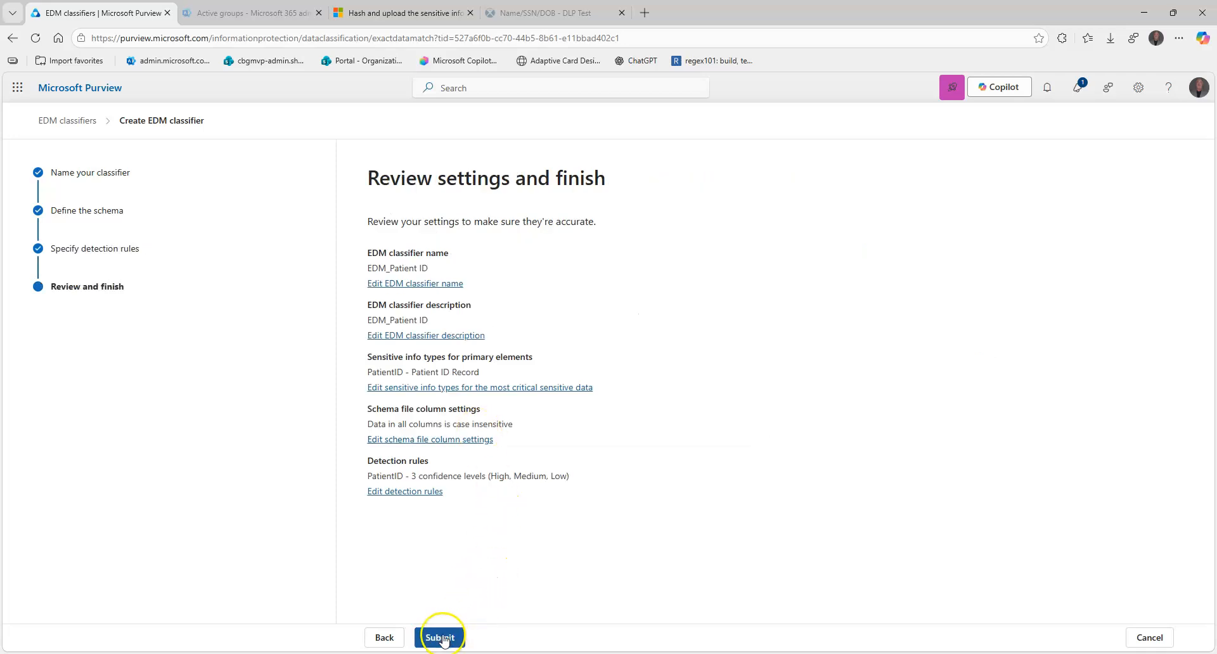
click(442, 637)
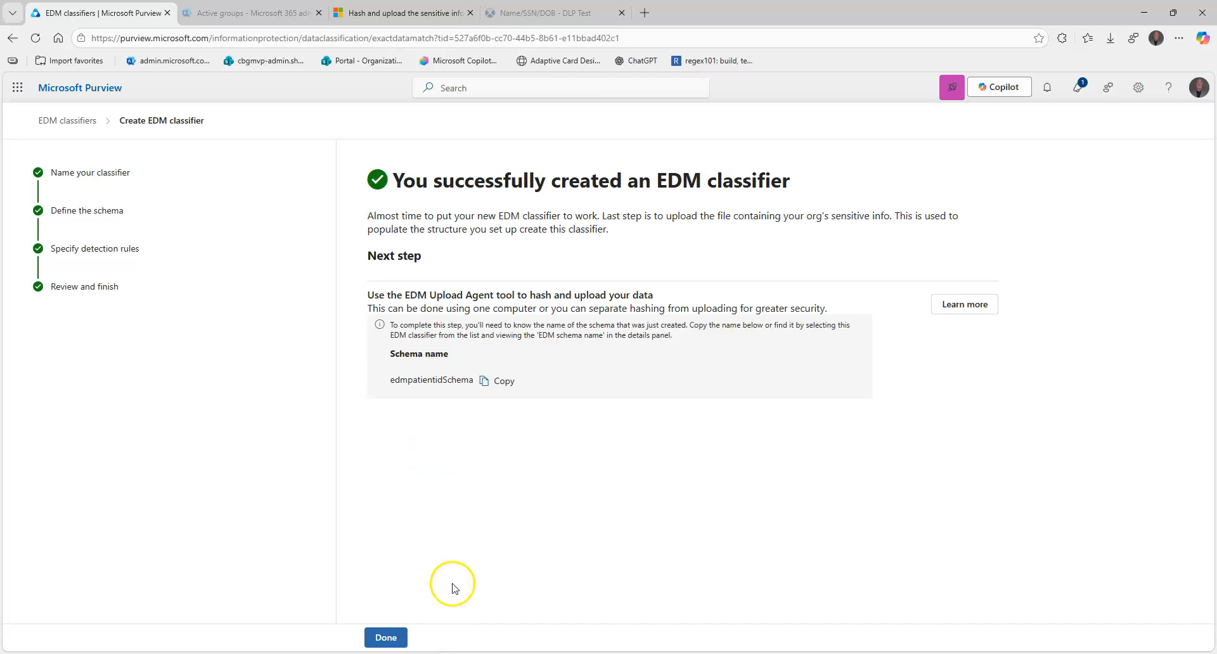
click(386, 638)
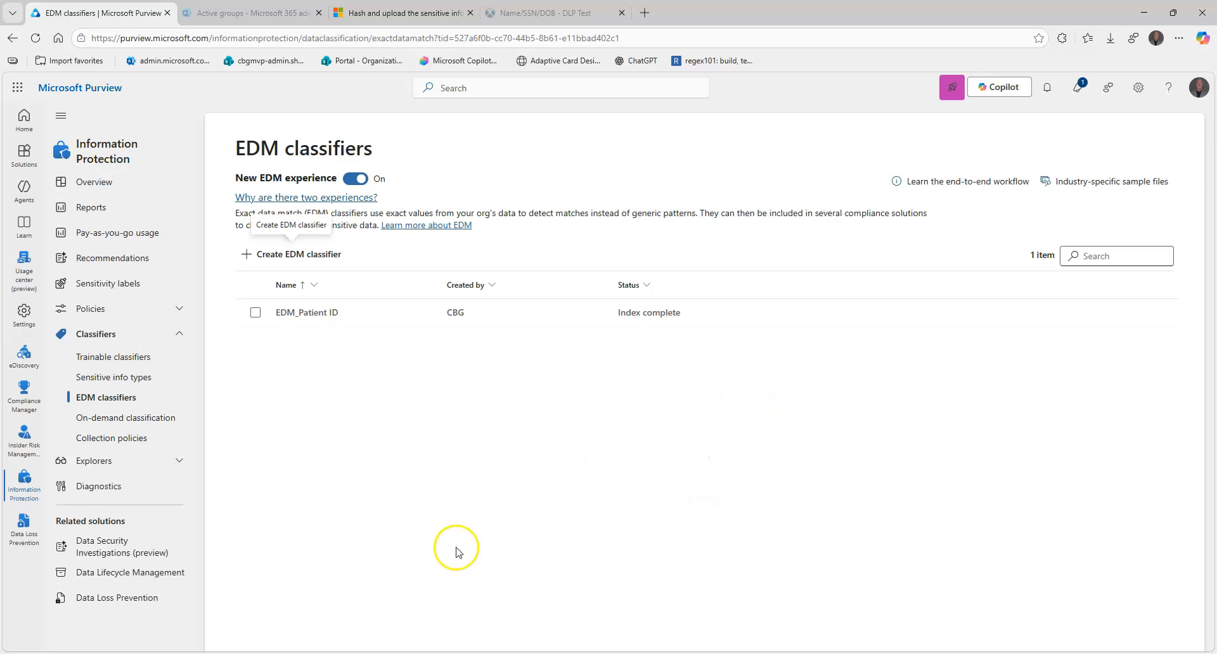
Consult the Hash and upload your data section of the Microsoft Learn article and launch the downloaded EdmUploadAgent (3).msi installer.
click(403, 13)
scroll(562, 348, down, 8)
scroll(570, 348, down, 5)
scroll(564, 331, up, 16)
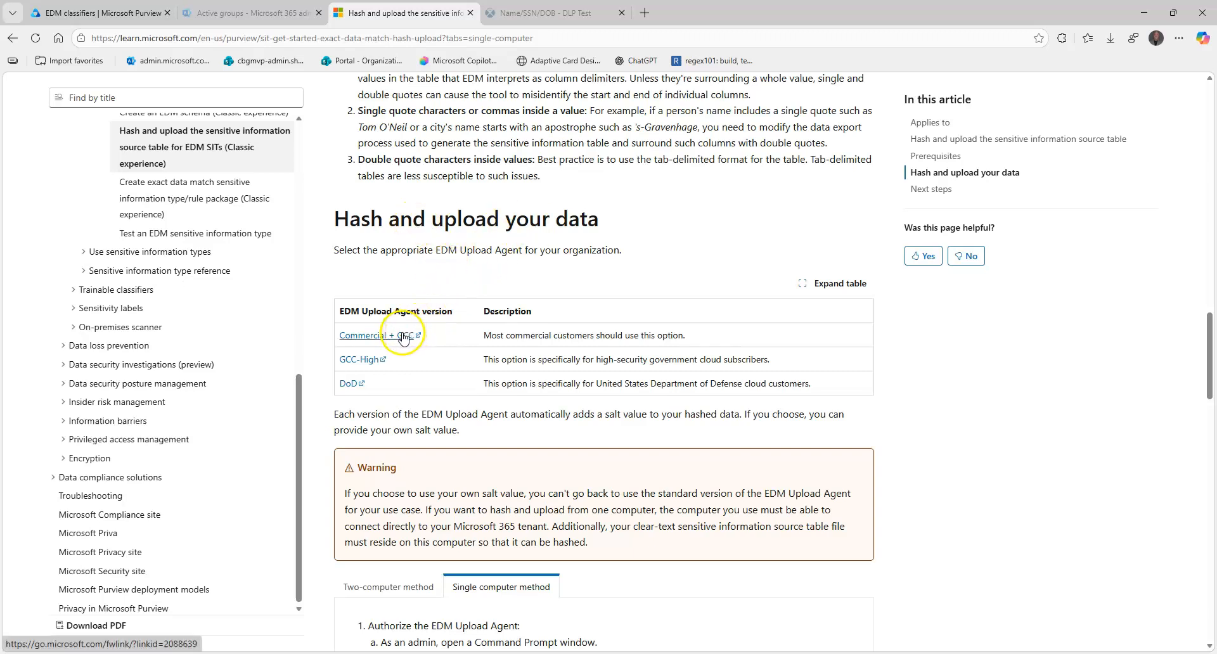
click(1109, 42)
click(944, 100)
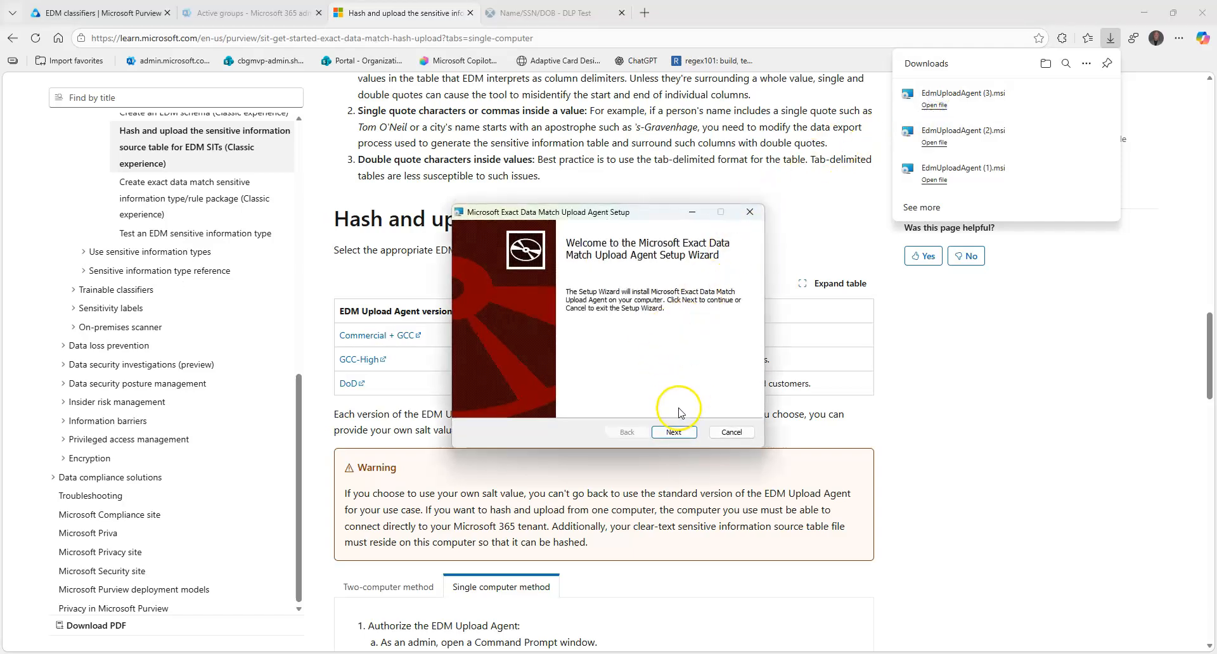
Accept the license agreement and set the EDM Upload Agent's destination folder to C:\EDM\Data.
click(673, 432)
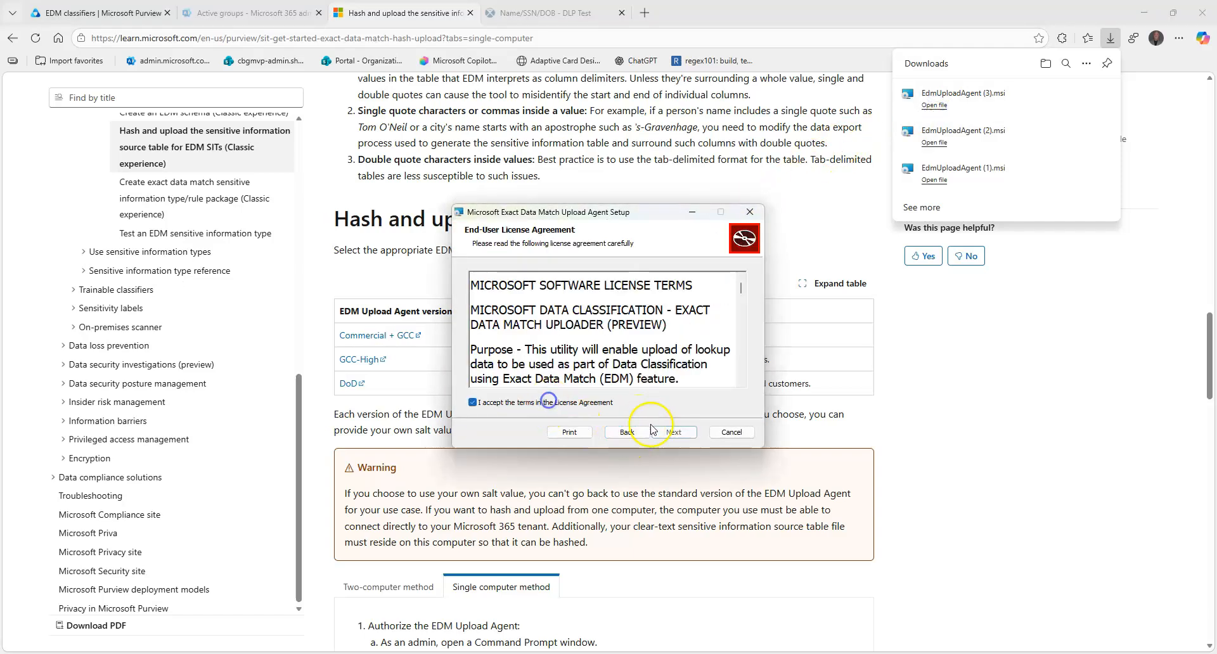
click(674, 432)
click(483, 332)
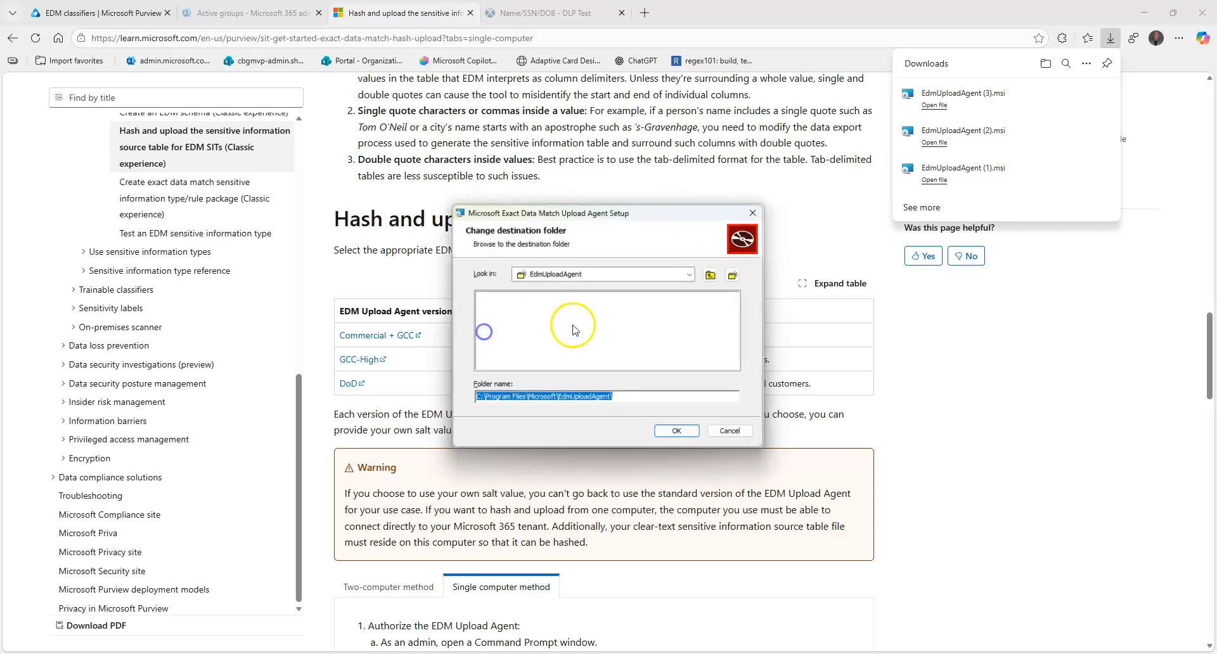
click(695, 273)
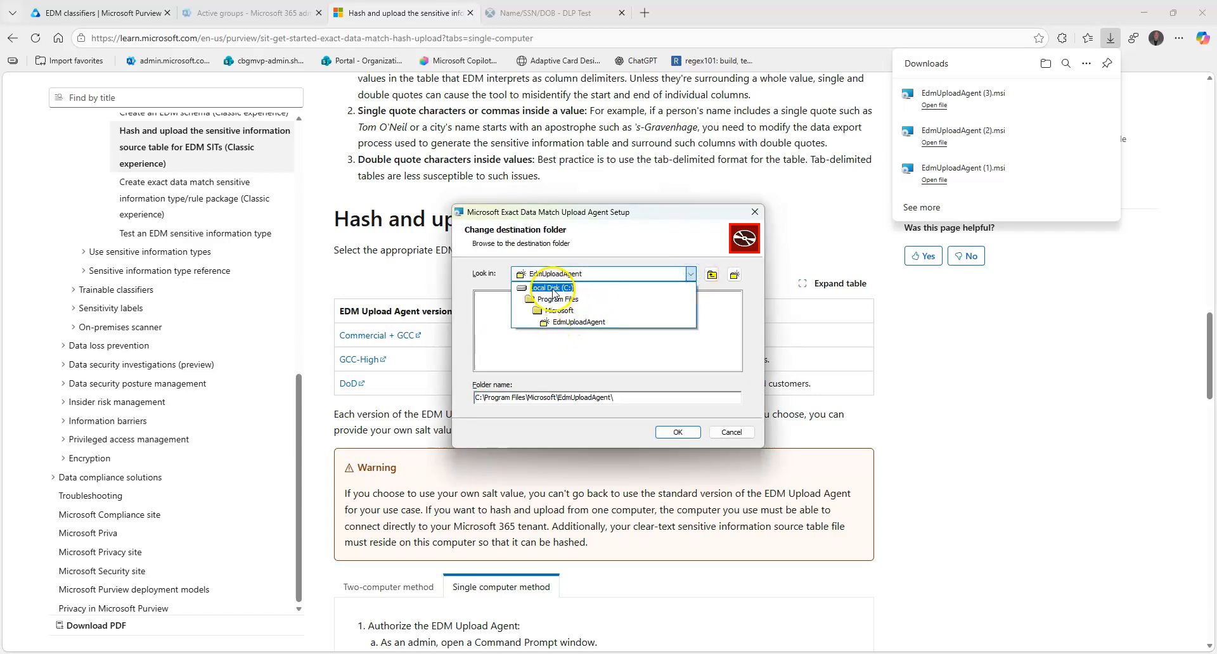
click(545, 285)
double_click(492, 308)
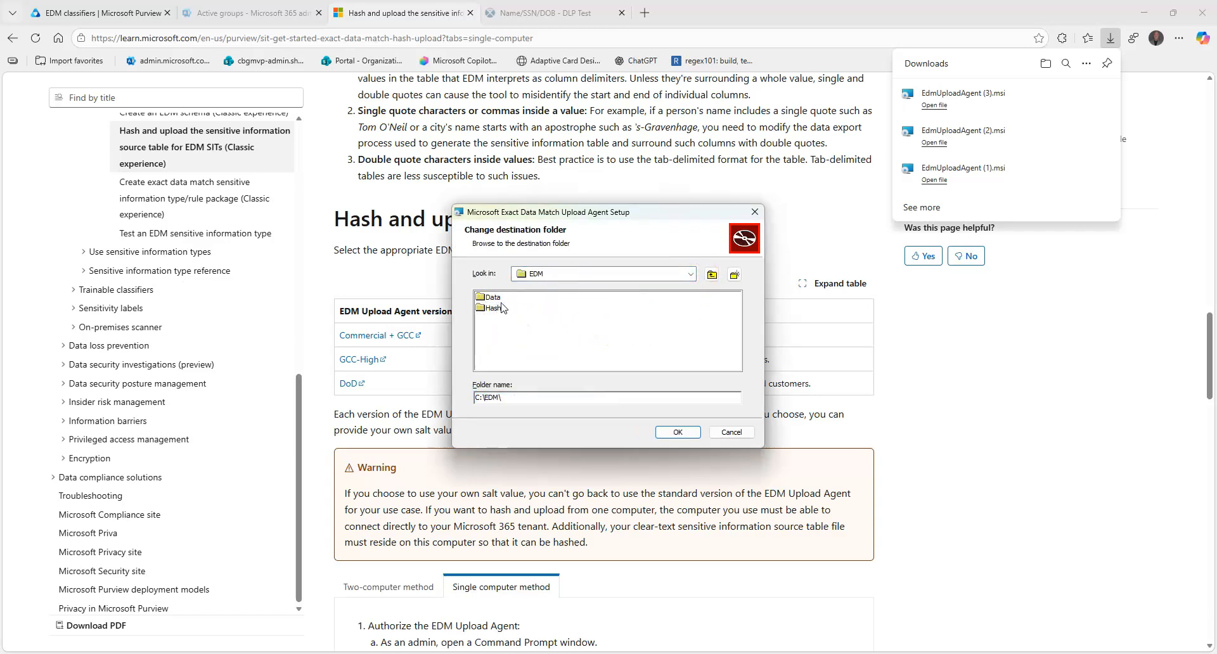
double_click(493, 298)
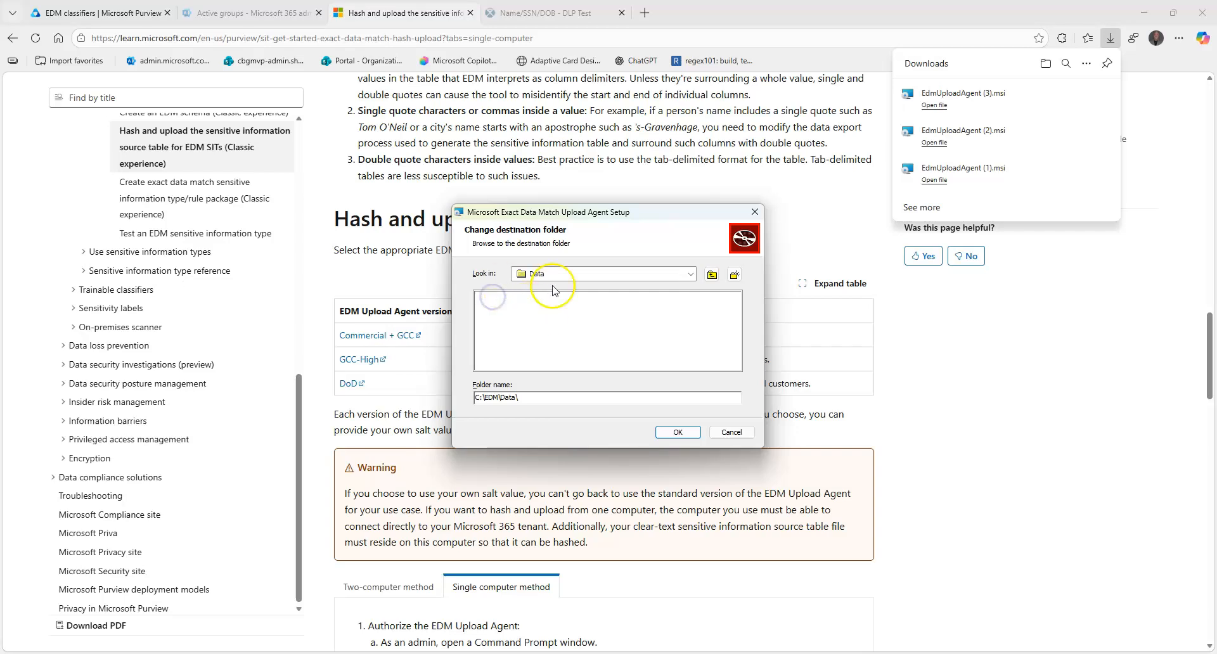
click(688, 435)
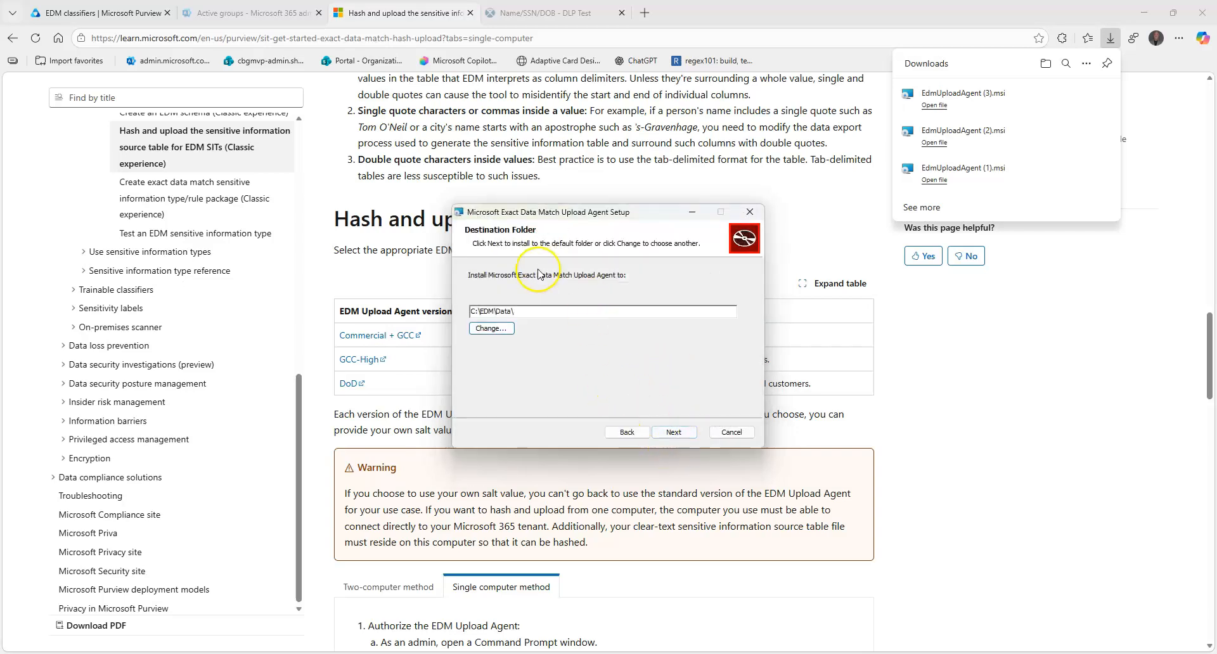
Install the Microsoft Exact Data Match Upload Agent and finish the setup wizard.
click(662, 433)
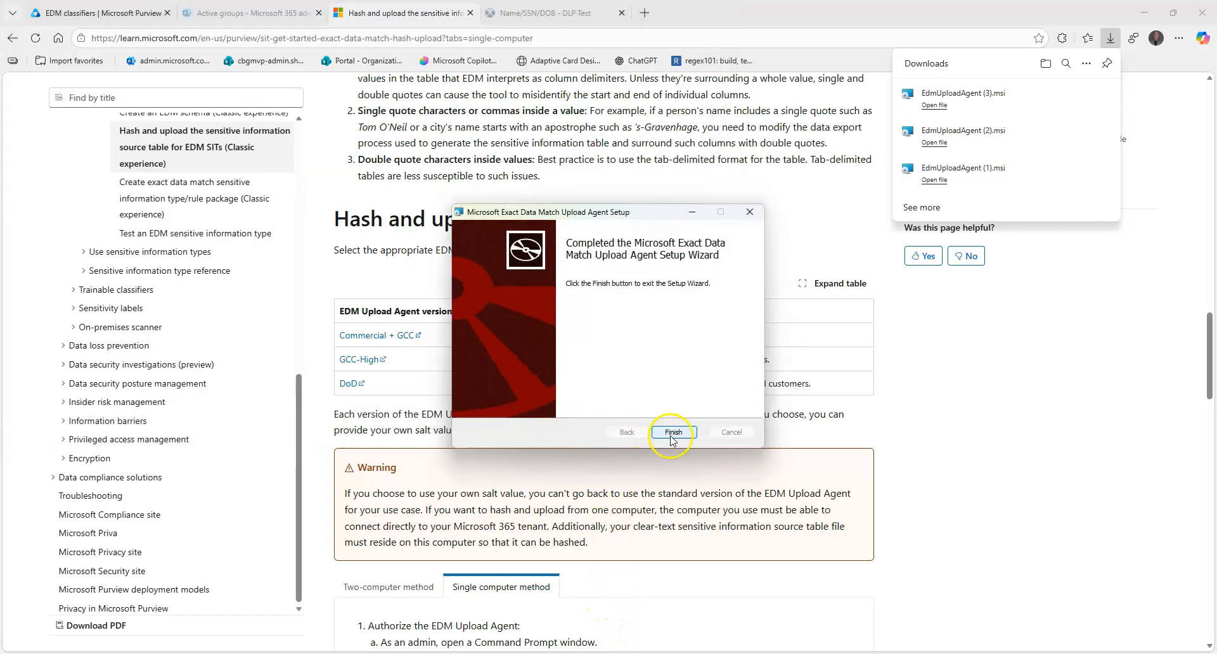
click(673, 433)
click(581, 601)
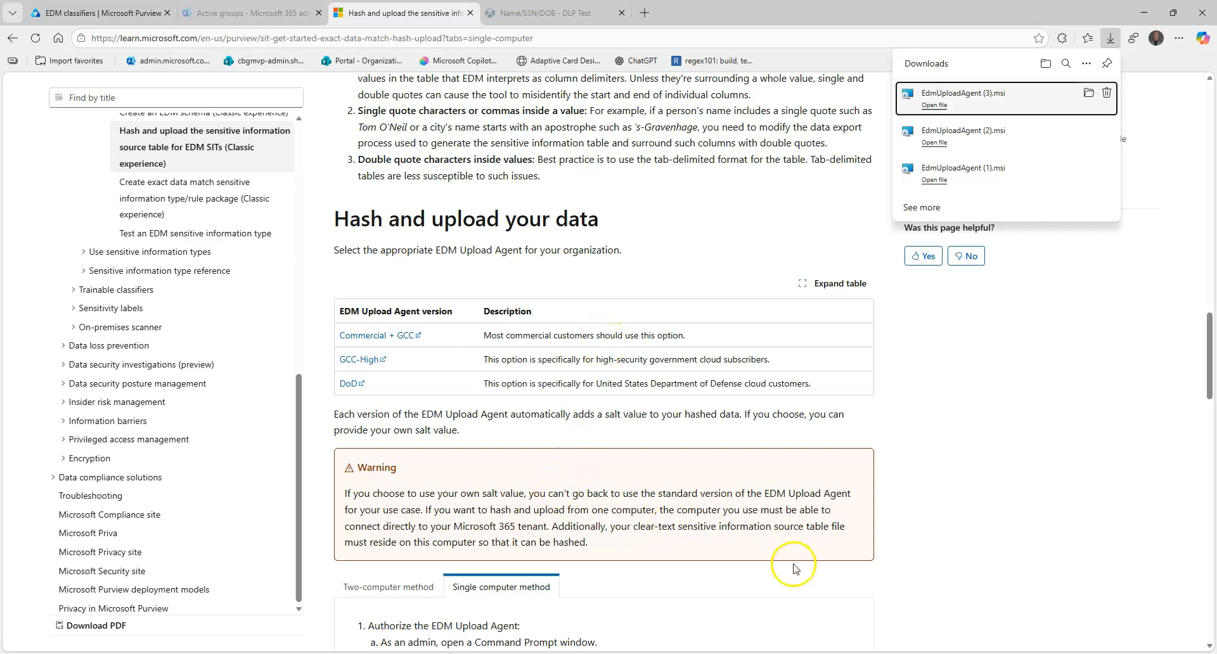
Switch to Windows PowerShell ISE, run .\EdmUploadAgent.exe /Authorize, and sign in with the second listed work account.
scroll(651, 532, down, 5)
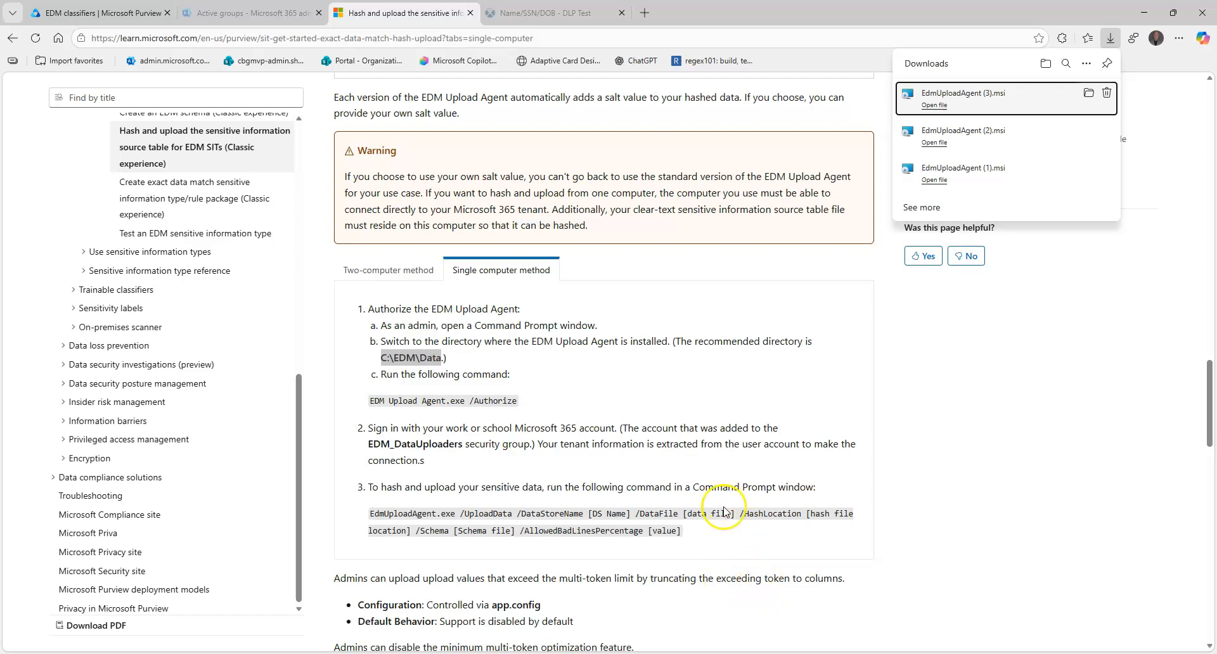
click(873, 653)
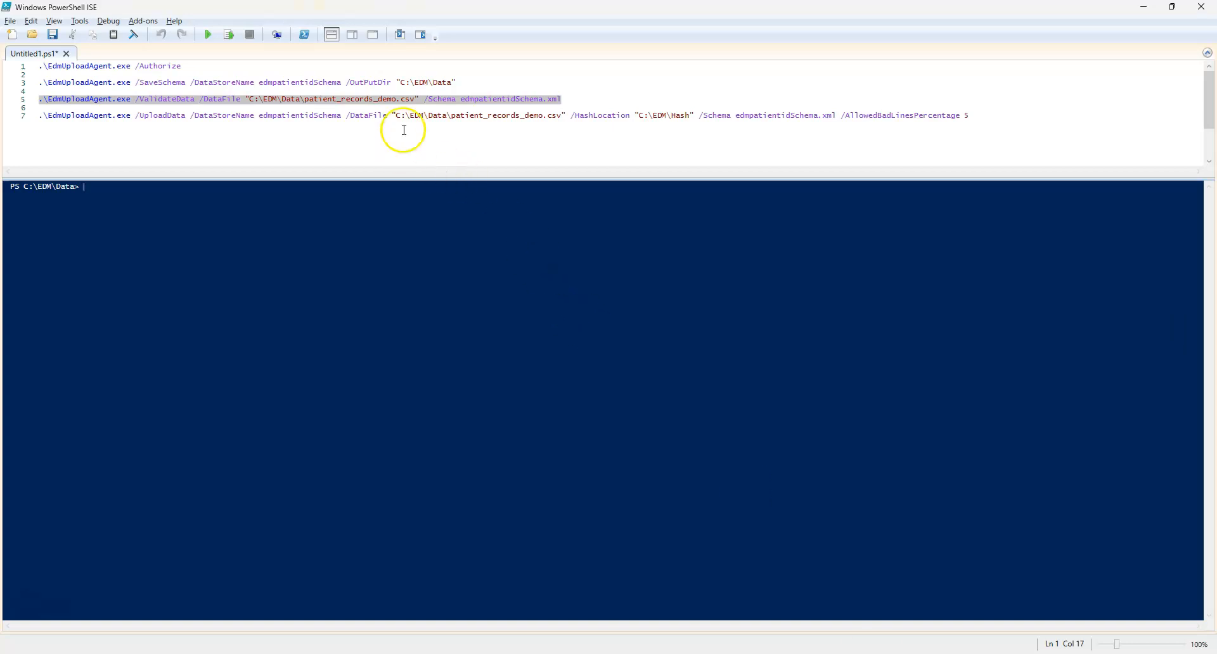
click(454, 84)
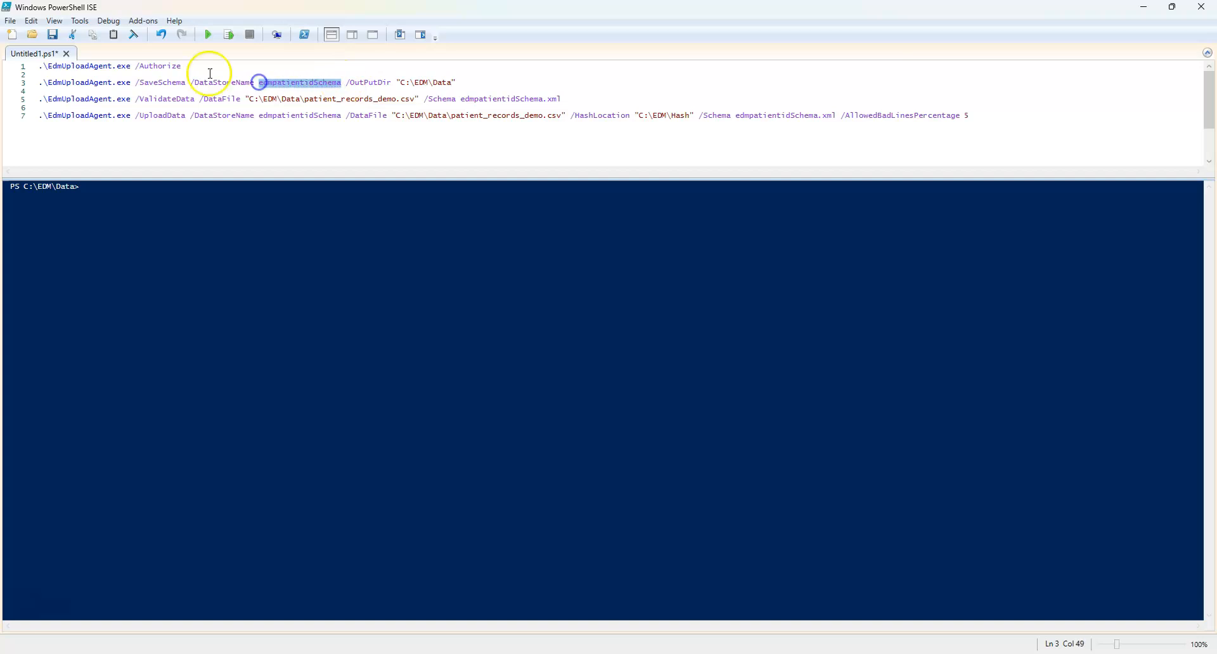
click(194, 64)
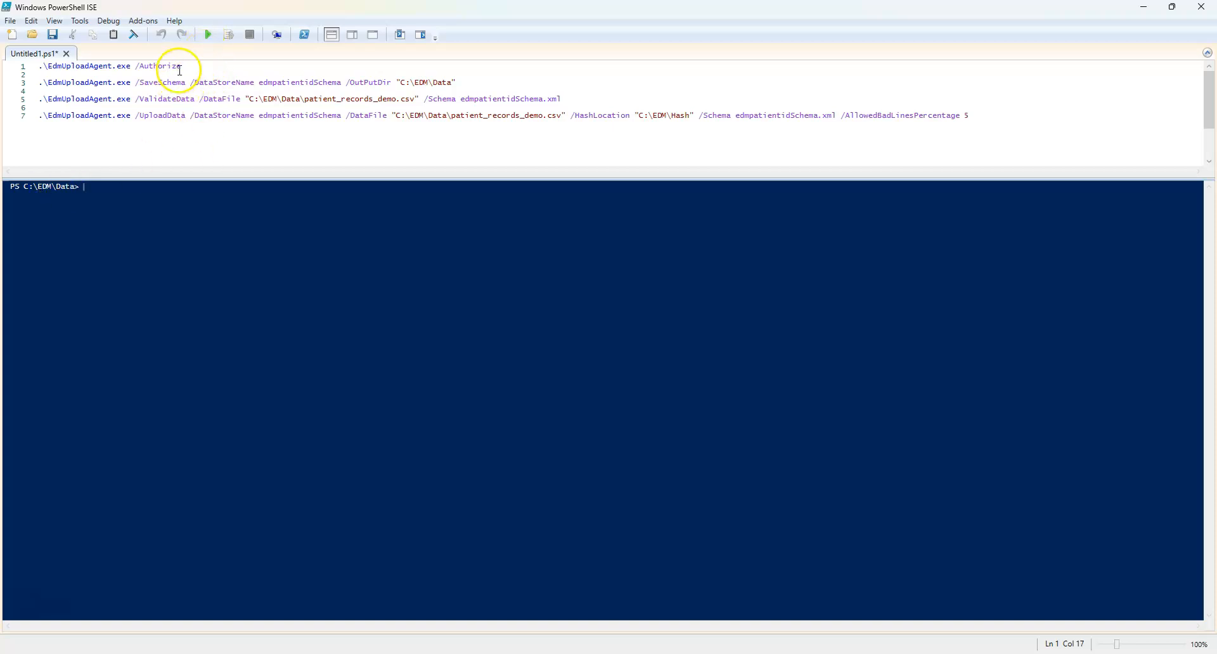
click(229, 35)
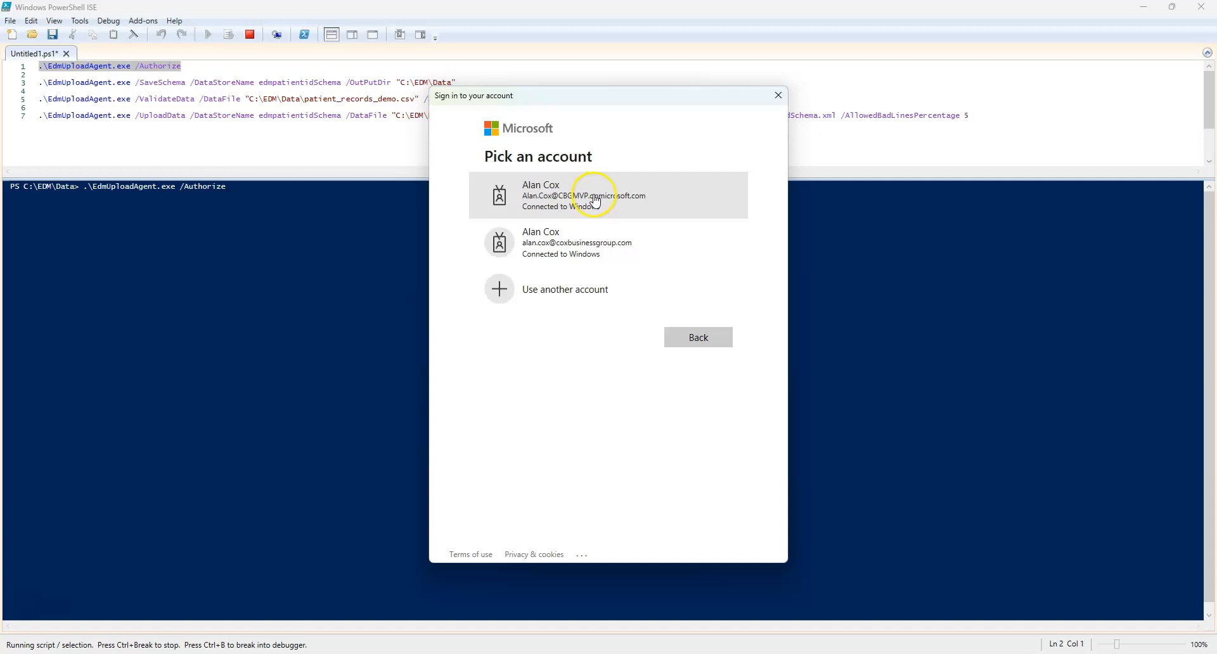
click(677, 238)
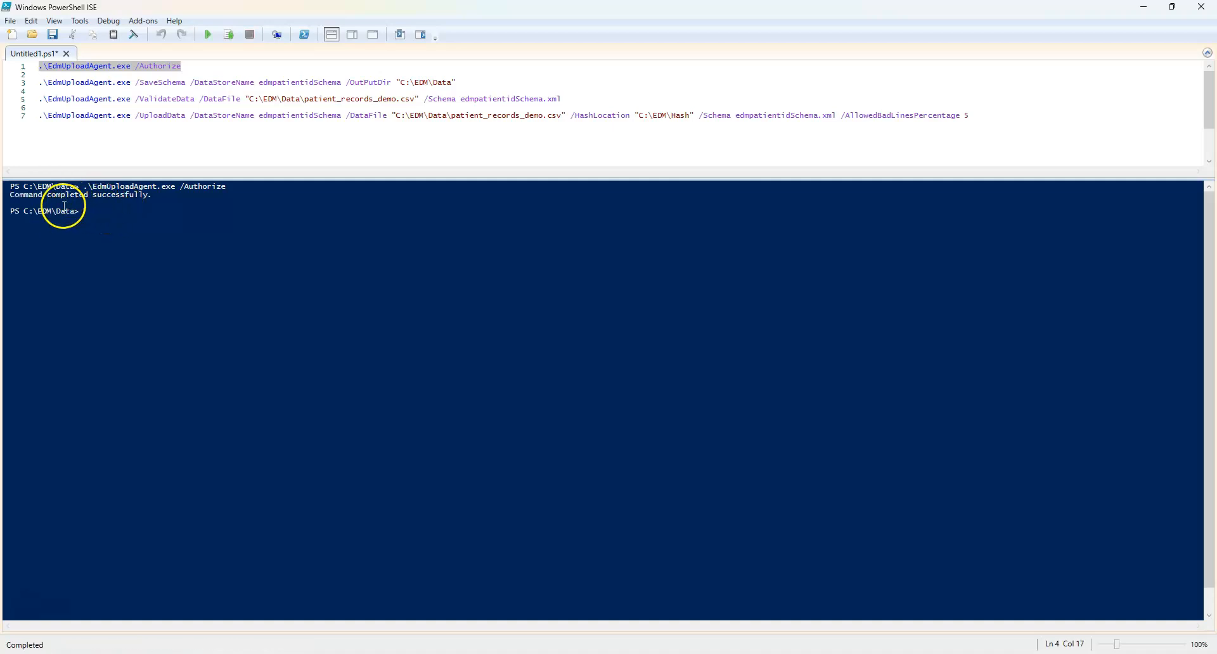
Run the SaveSchema command to export the edmpatientidSchema data store's schema to C:\EDM\Data.
click(461, 83)
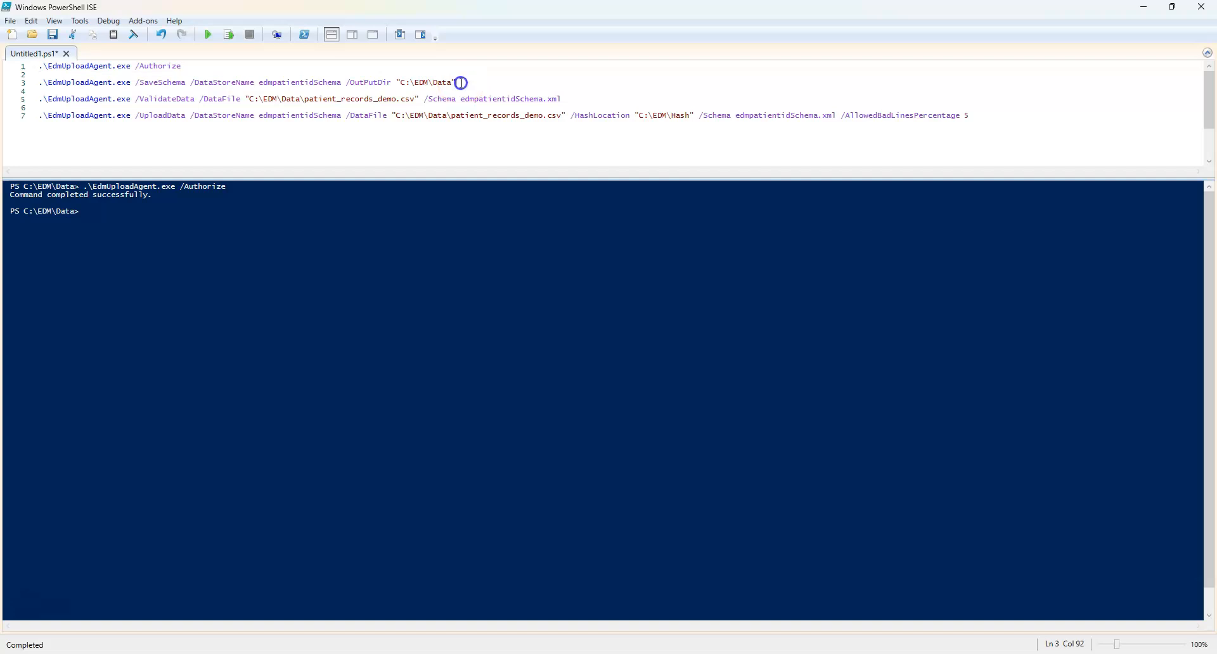
click(231, 36)
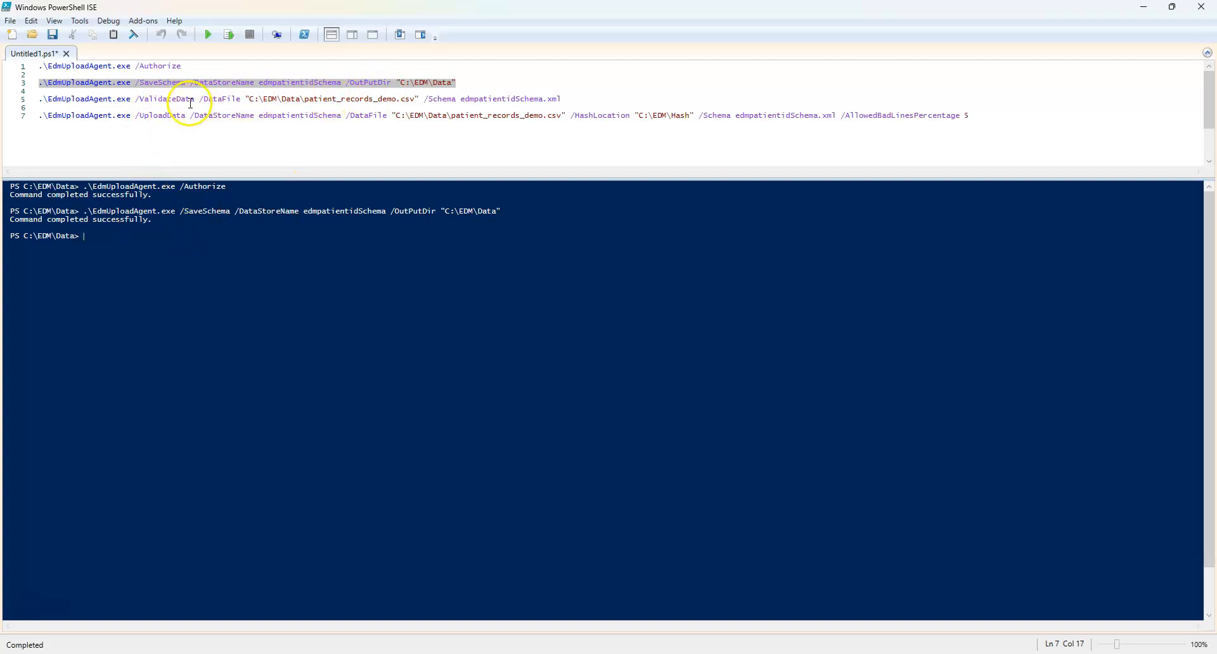
Check for edmpatientidSchema.xml in C:\EDM\Data in File Explorer, and run ValidateData on patient_records_demo.csv against it in PowerShell ISE.
click(571, 97)
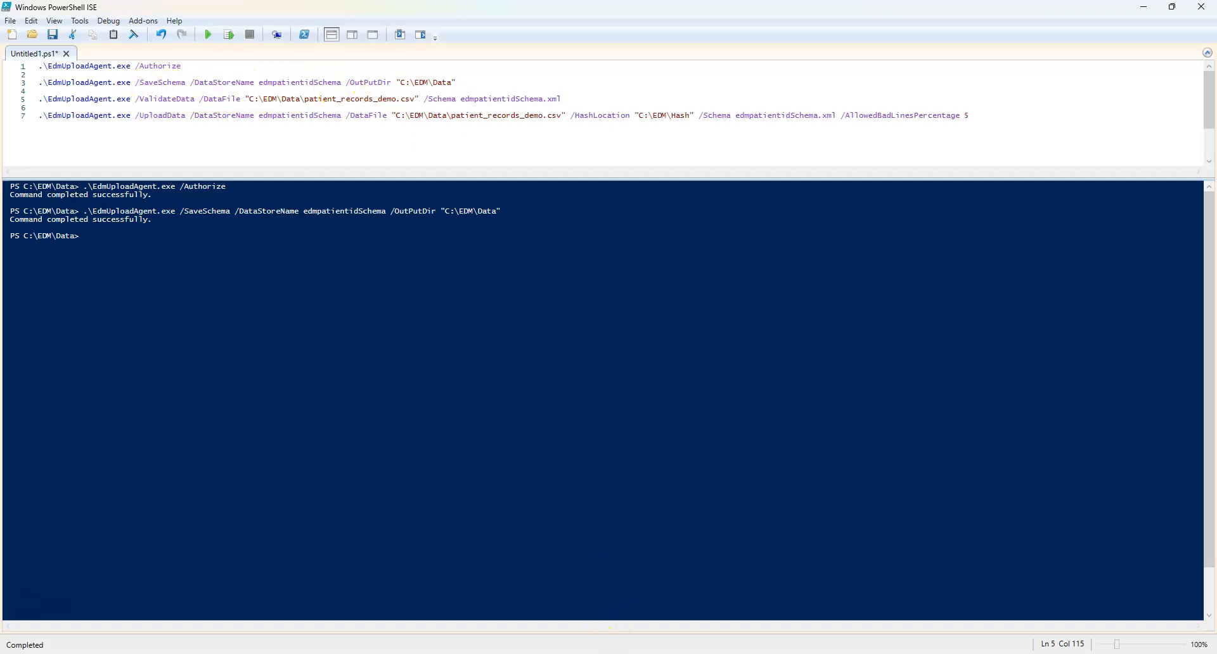
click(616, 653)
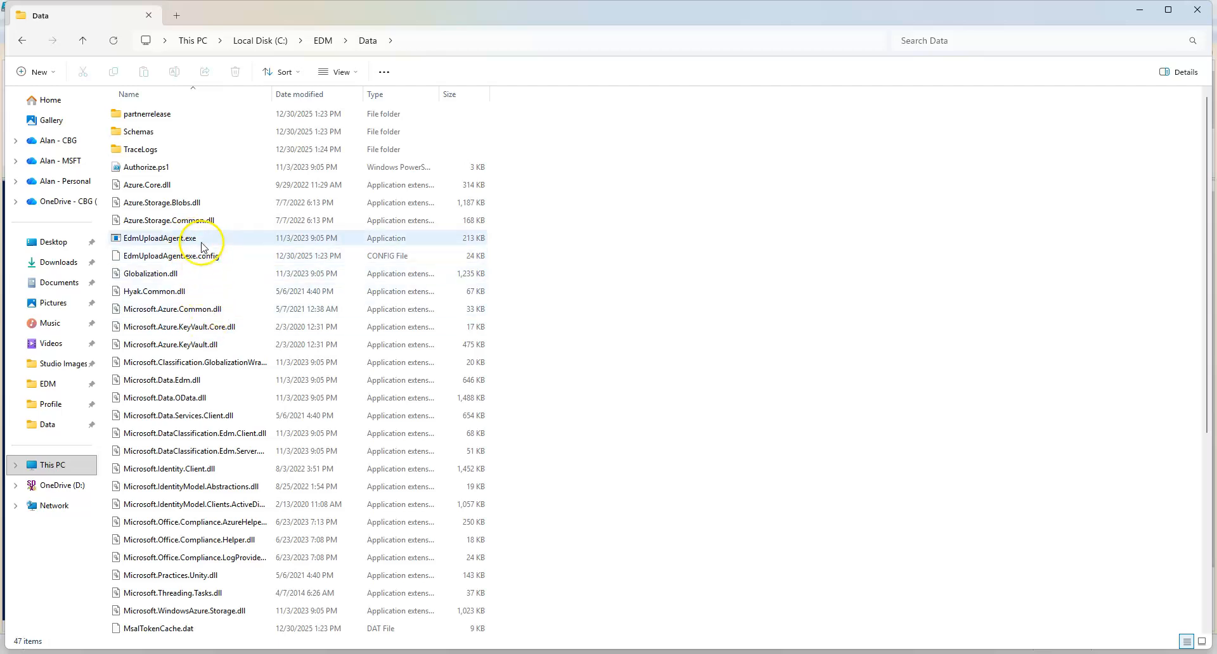
click(115, 40)
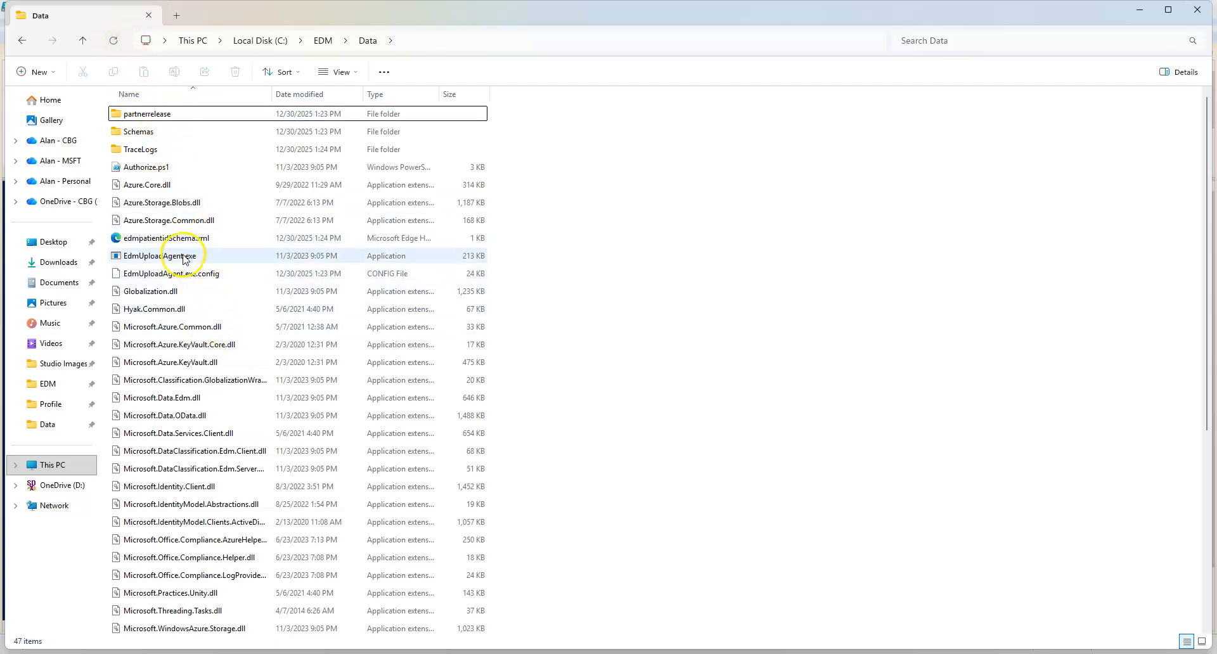
click(185, 239)
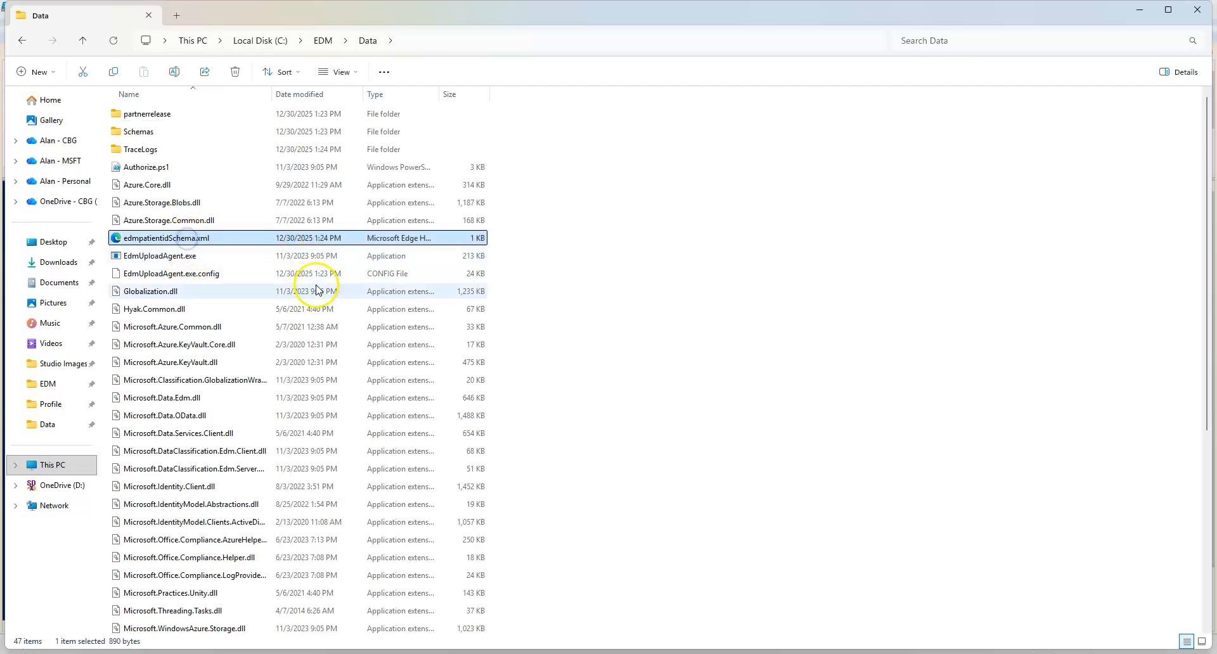
key(alt+Tab)
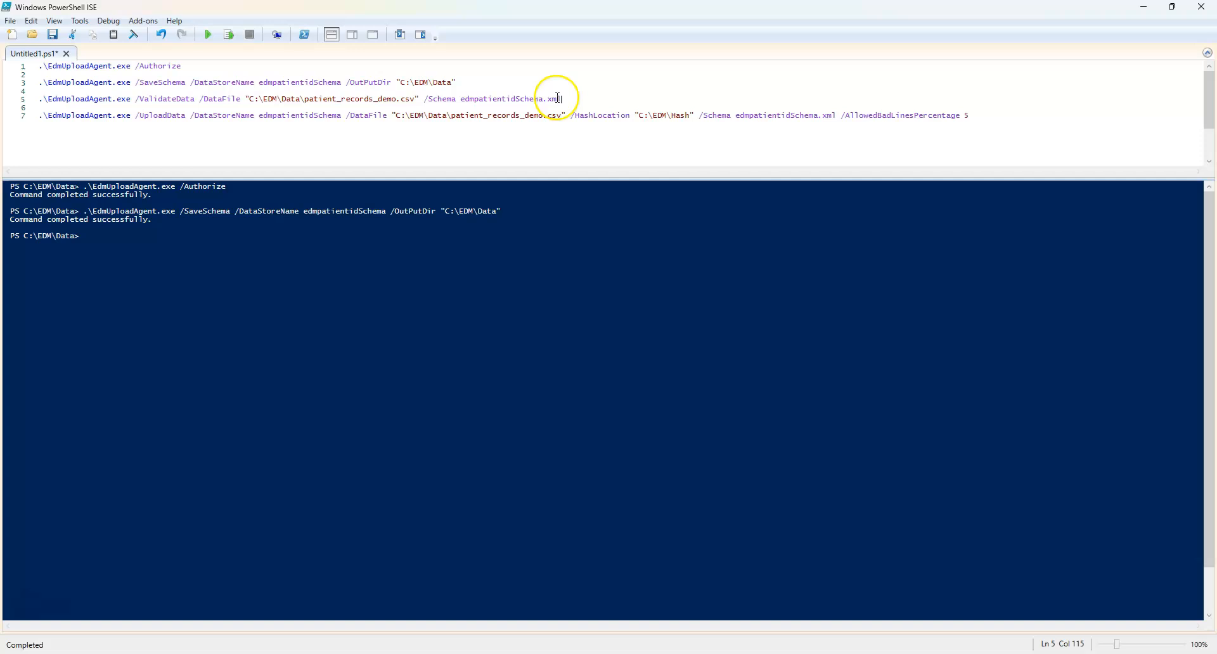
click(231, 38)
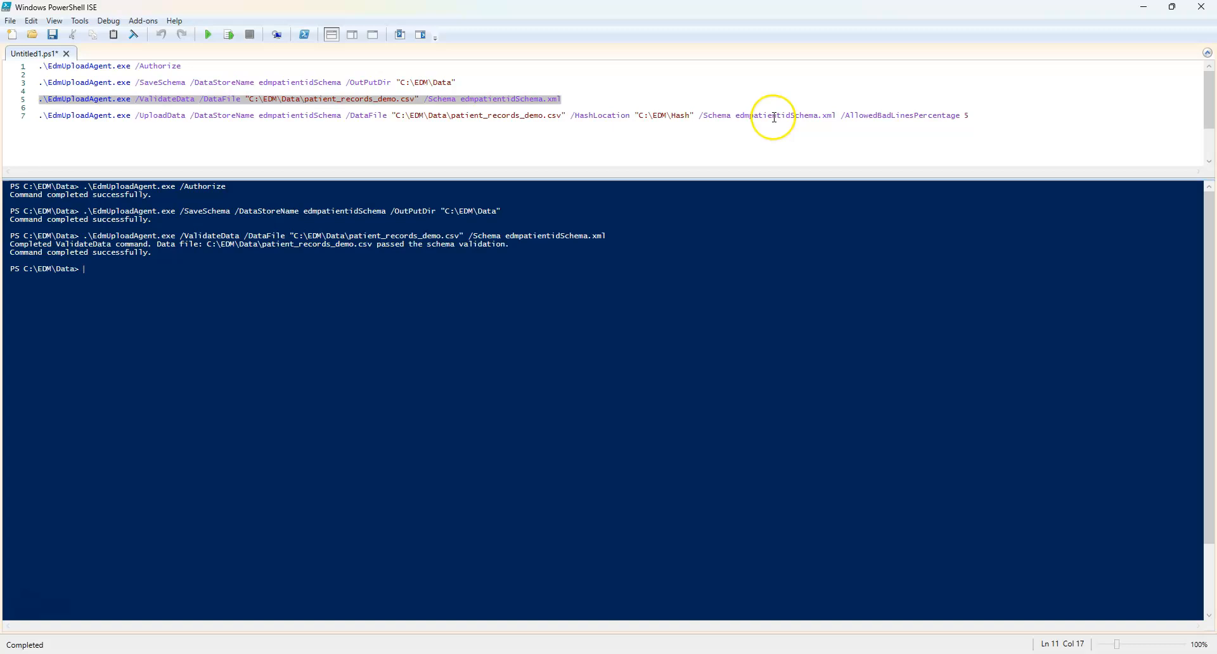
Examine the UploadData command's parameters, including the data file path, the schema file and AllowedBadLinesPercentage.
click(974, 116)
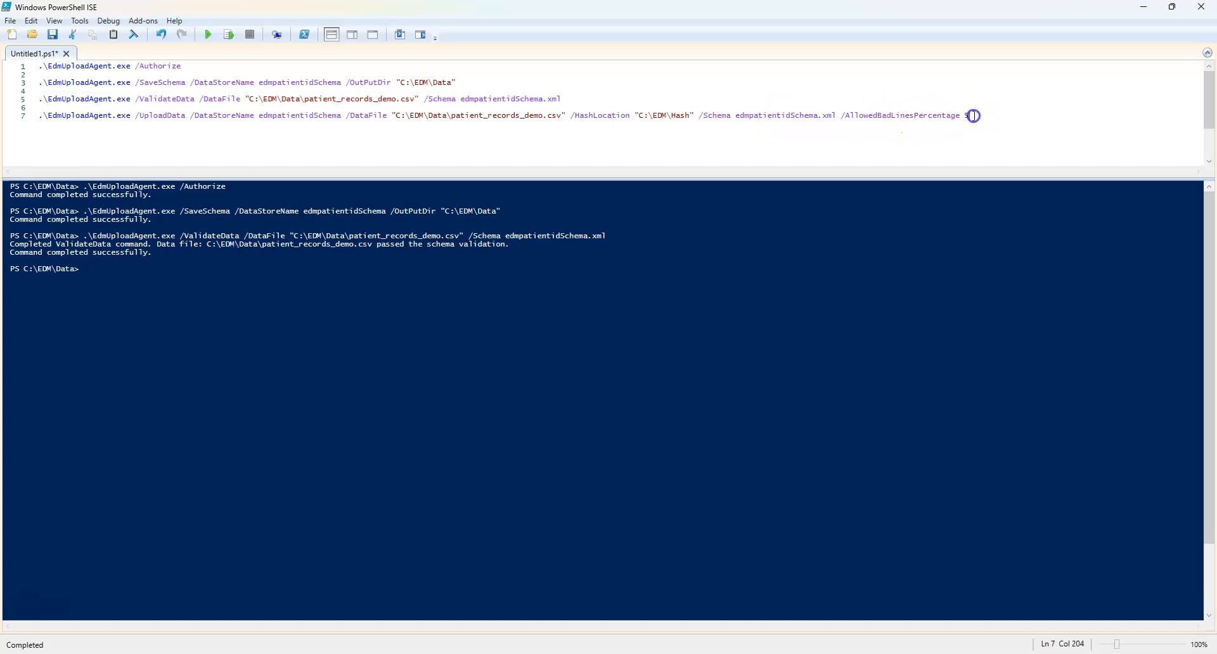
drag(887, 115, 840, 116)
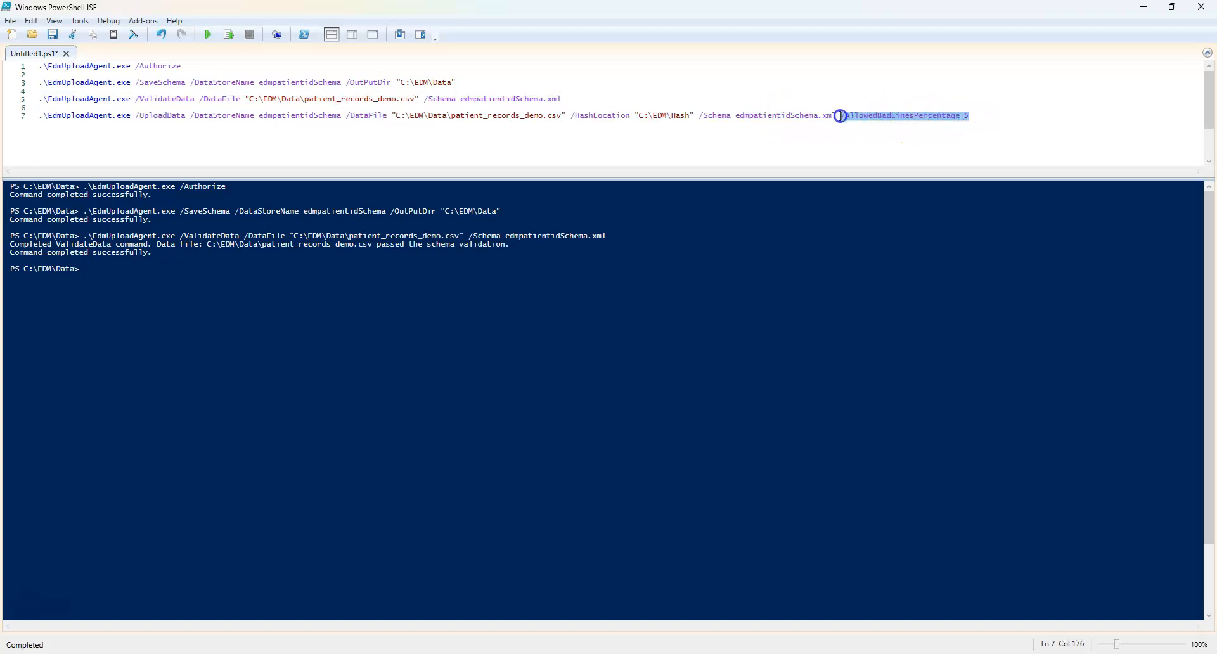
click(970, 116)
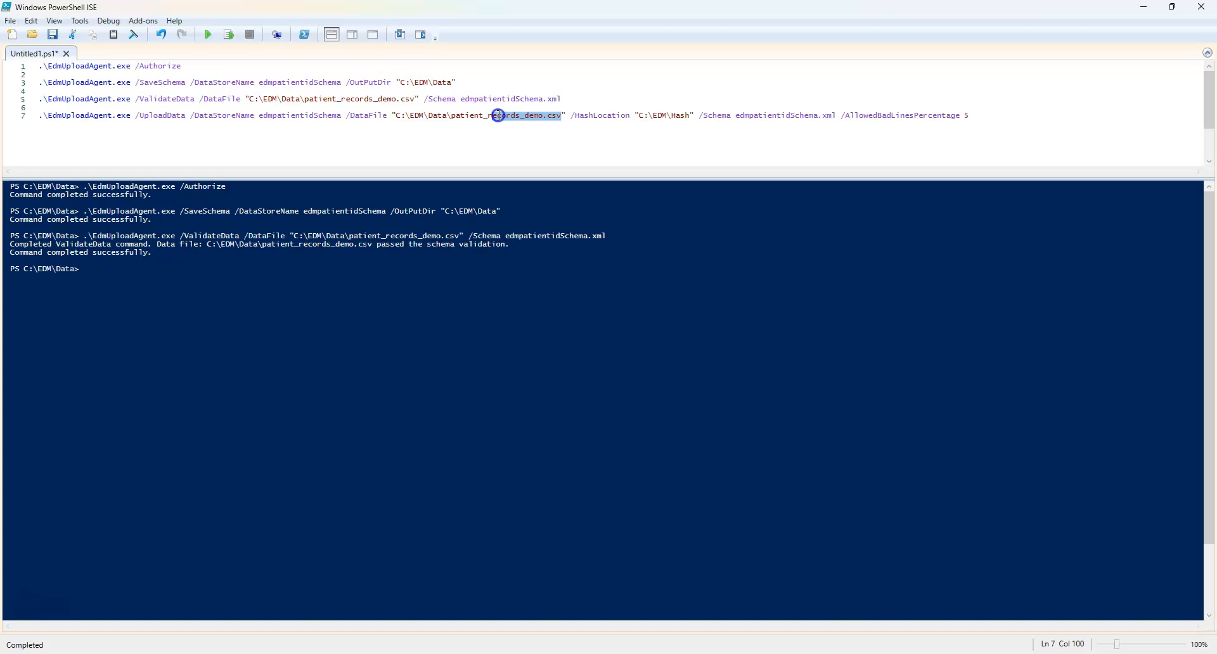
drag(498, 115, 420, 115)
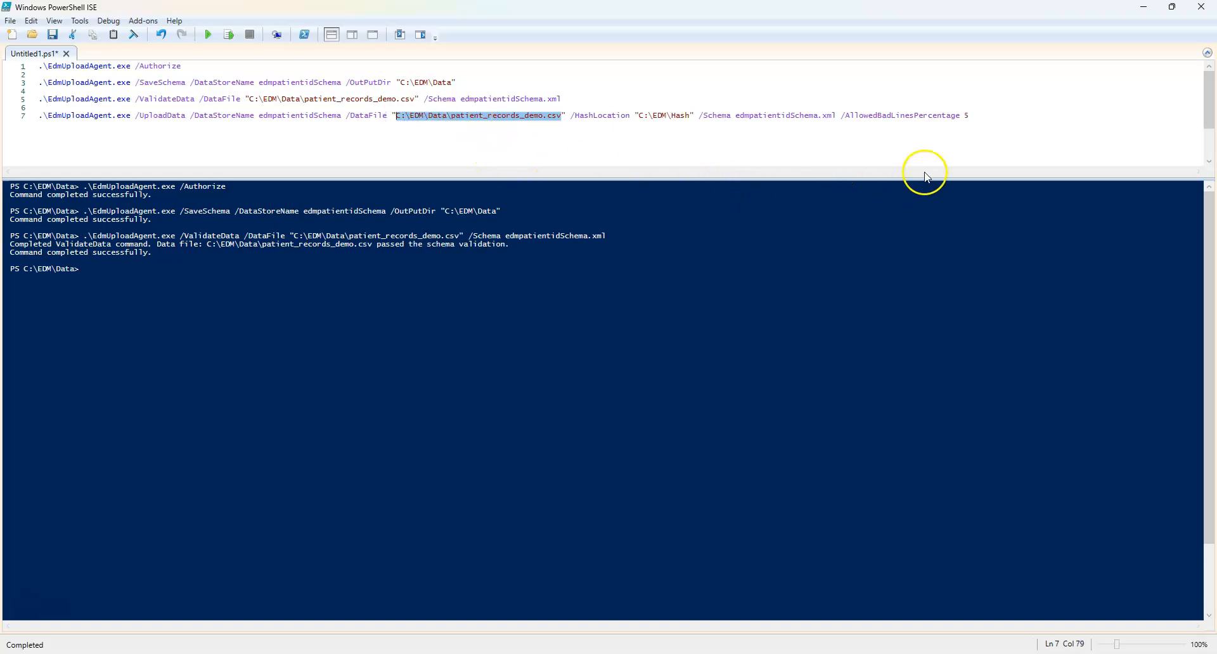
click(976, 118)
drag(923, 113, 861, 113)
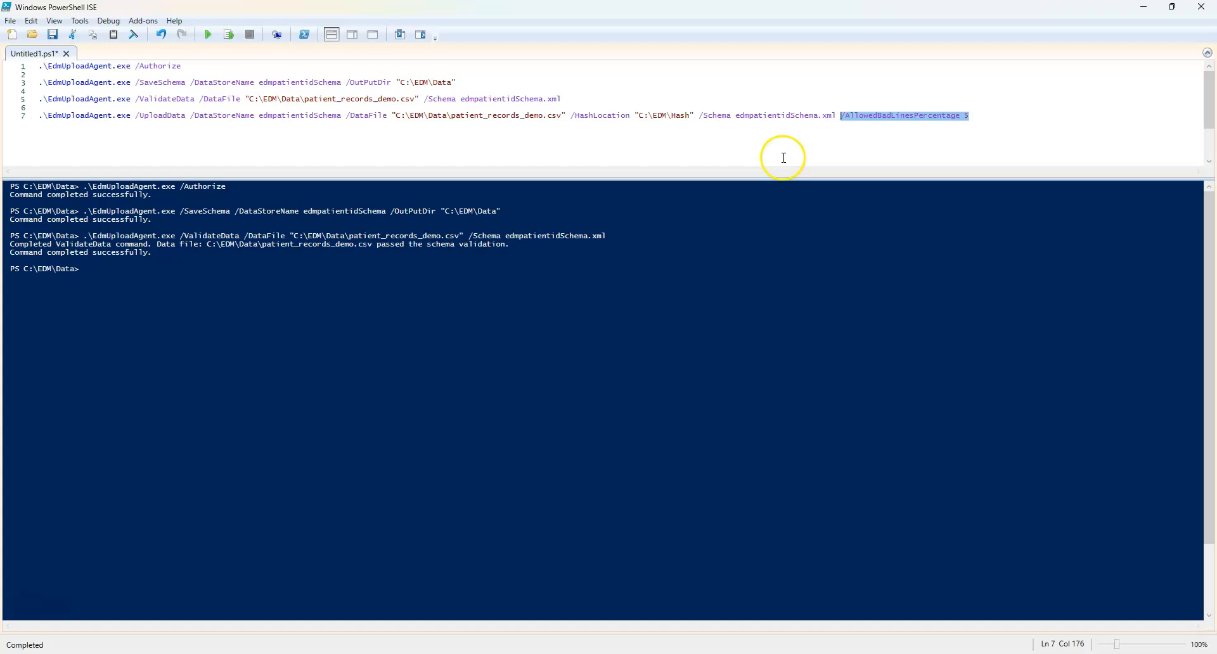
click(970, 115)
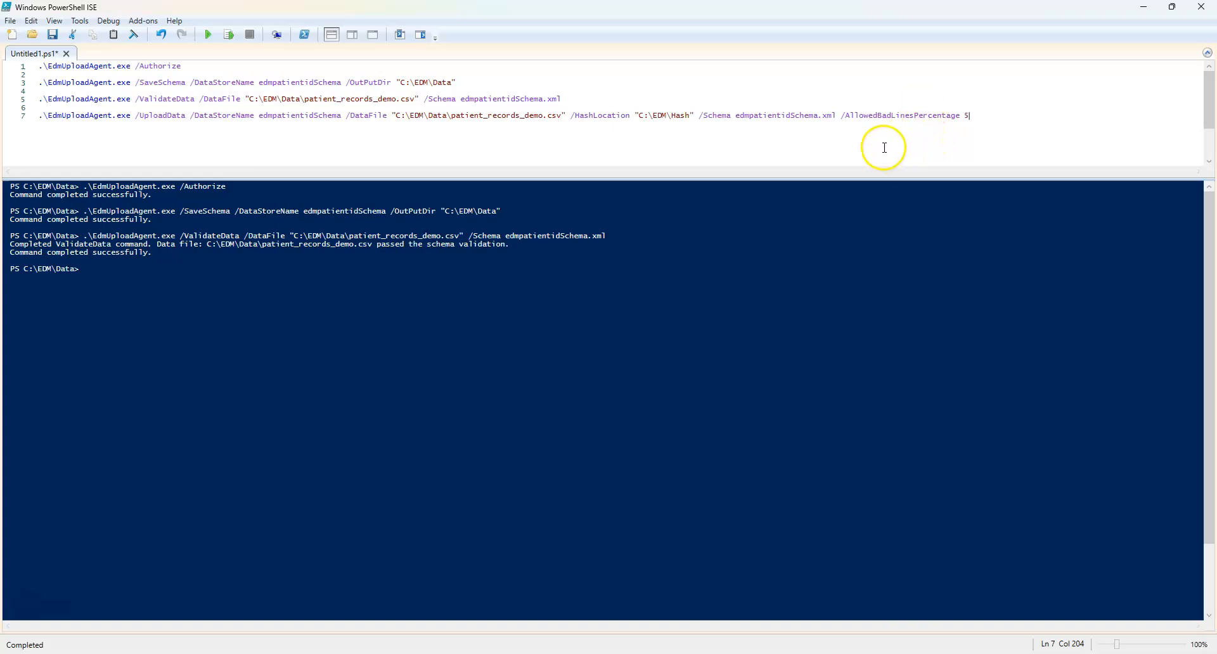
drag(975, 117, 874, 118)
drag(782, 115, 702, 115)
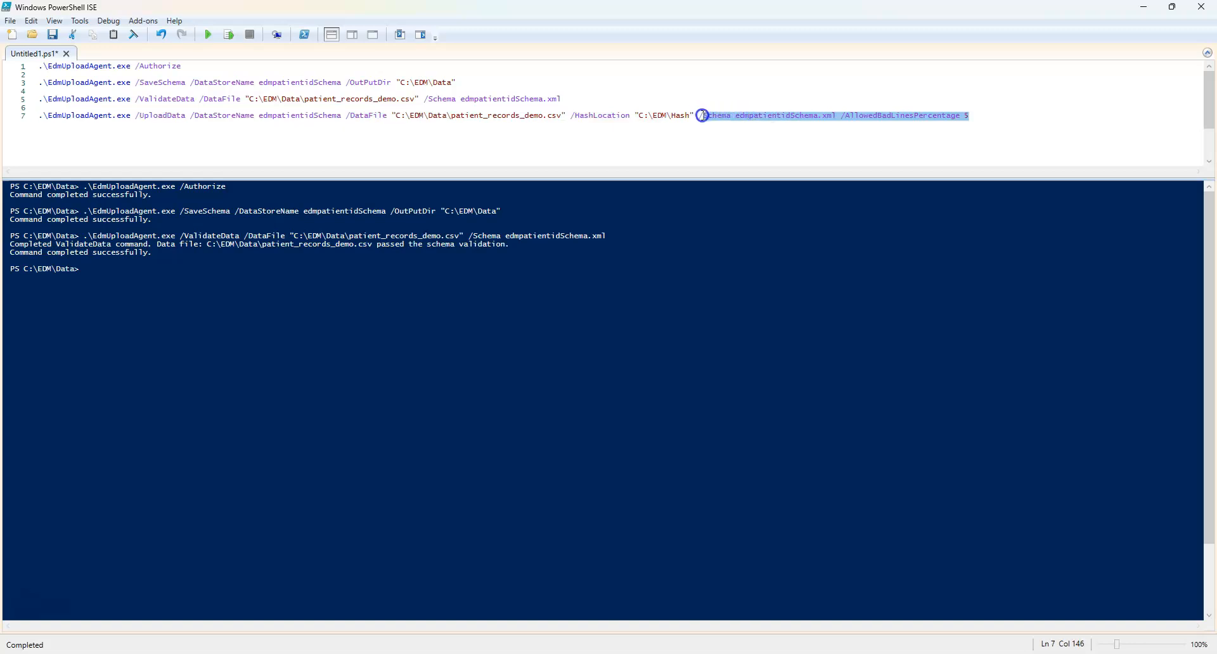
click(970, 121)
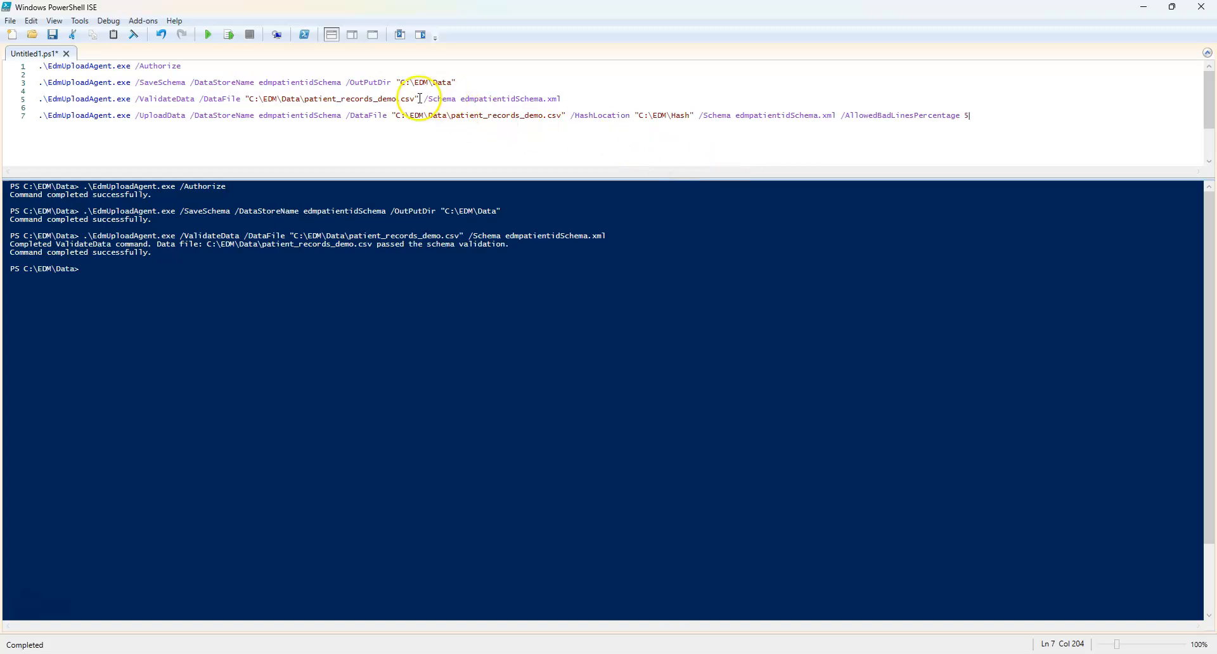
drag(983, 111, 895, 120)
click(954, 118)
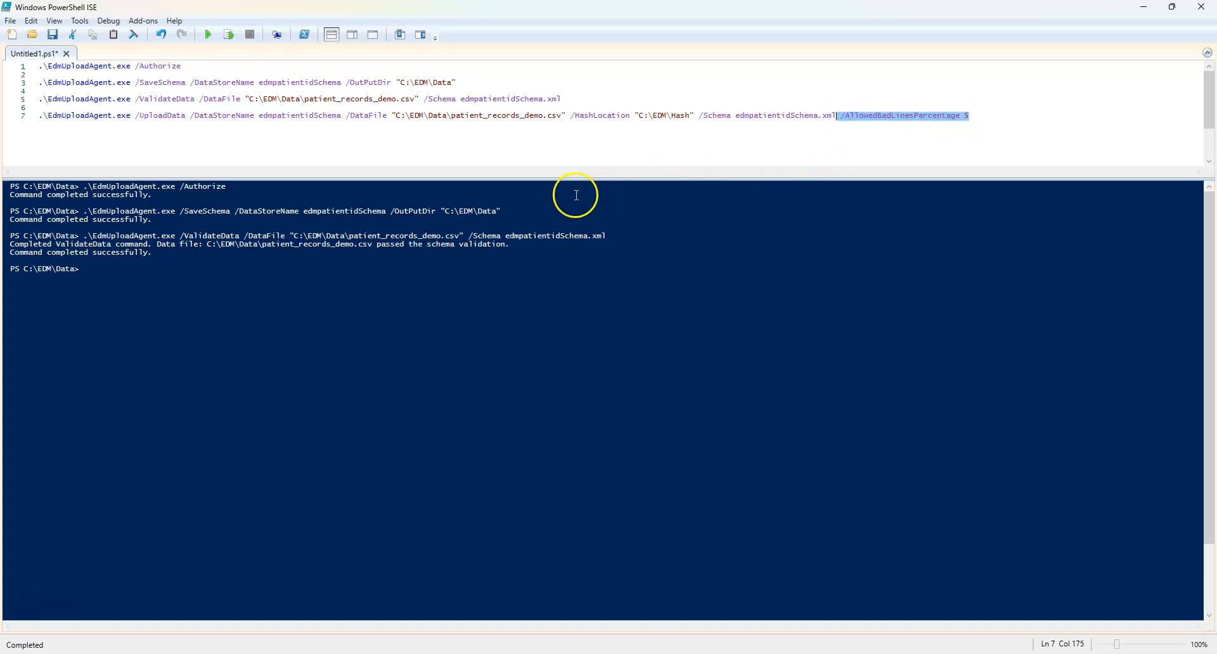
Run UploadData for patient_records_demo.csv with hash location C:\EDM\Hash and AllowedBadLinesPercentage 5, and switch to the Microsoft Learn article in Edge.
click(968, 115)
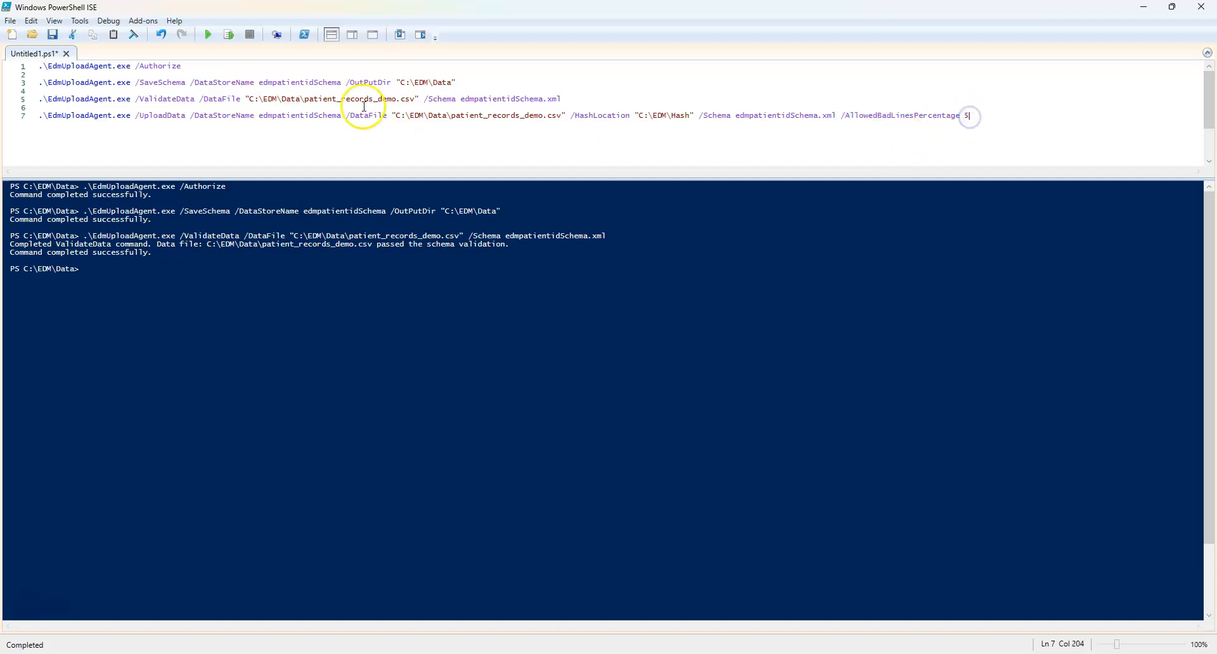
click(230, 36)
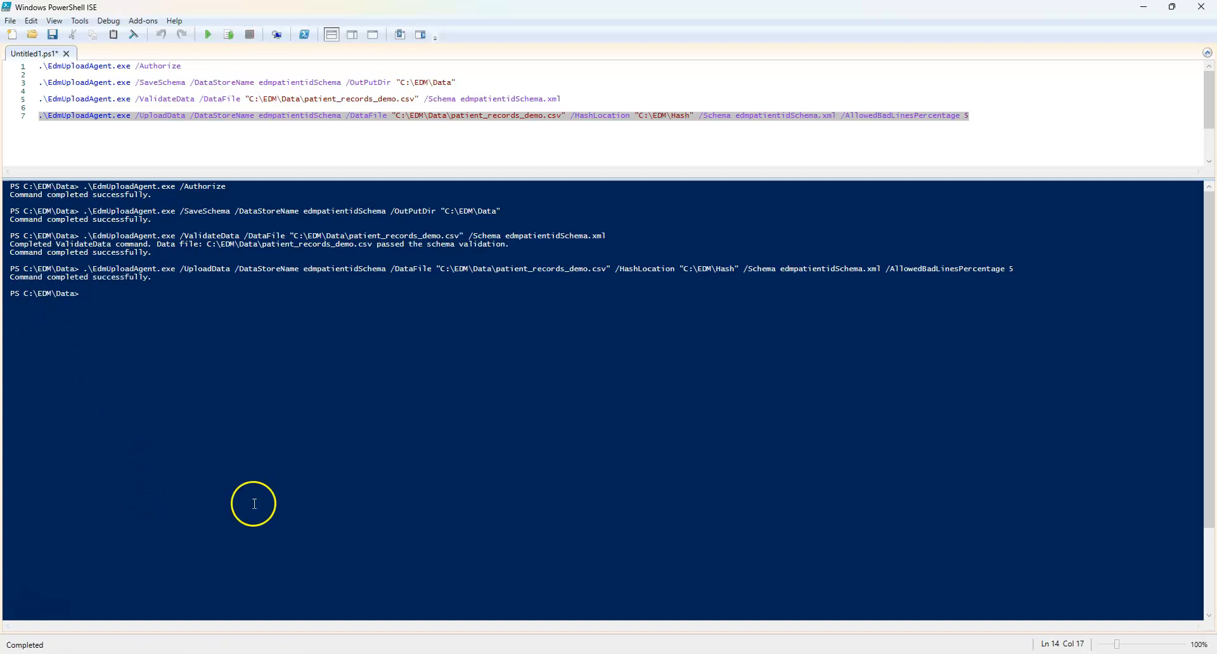
mouse_move(434, 649)
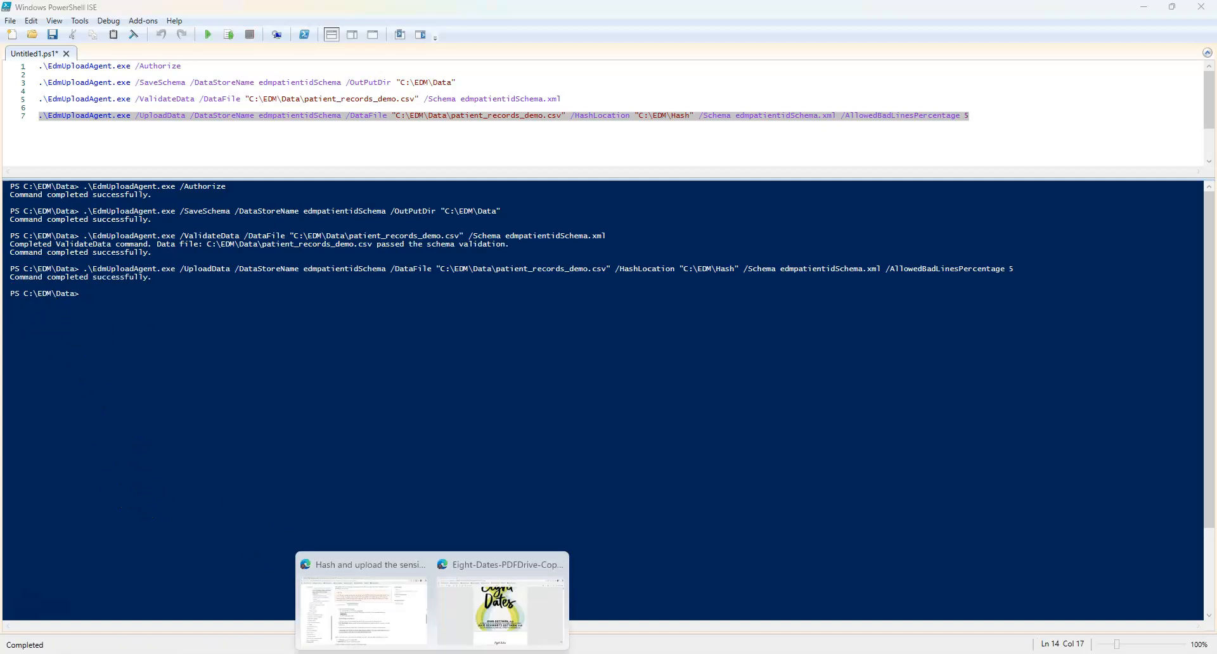
click(397, 624)
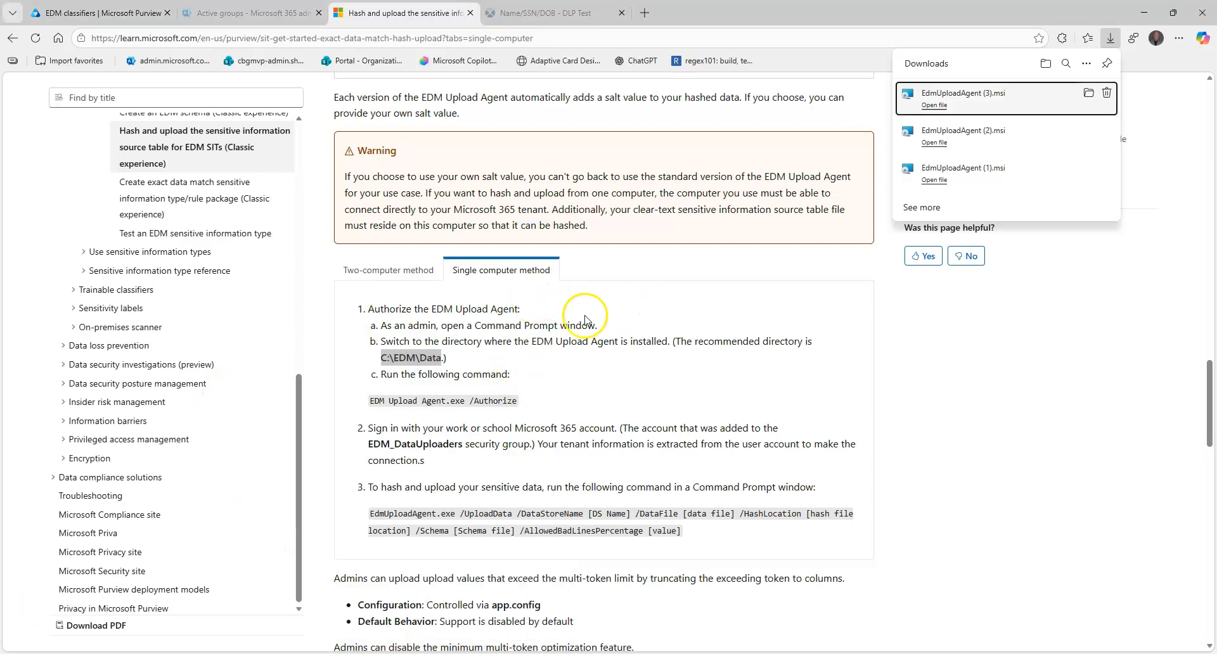
Switch to the Microsoft Purview EDM classifiers page and refresh it to check the indexing status of EDM_Patient ID.
click(136, 12)
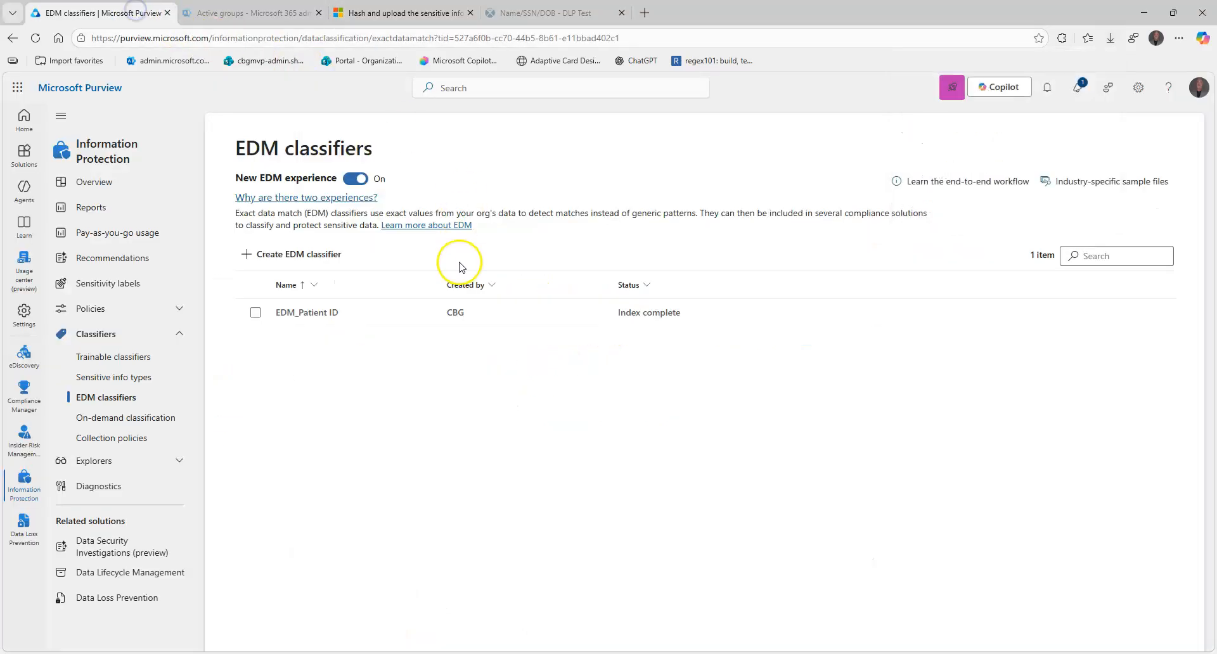
click(35, 38)
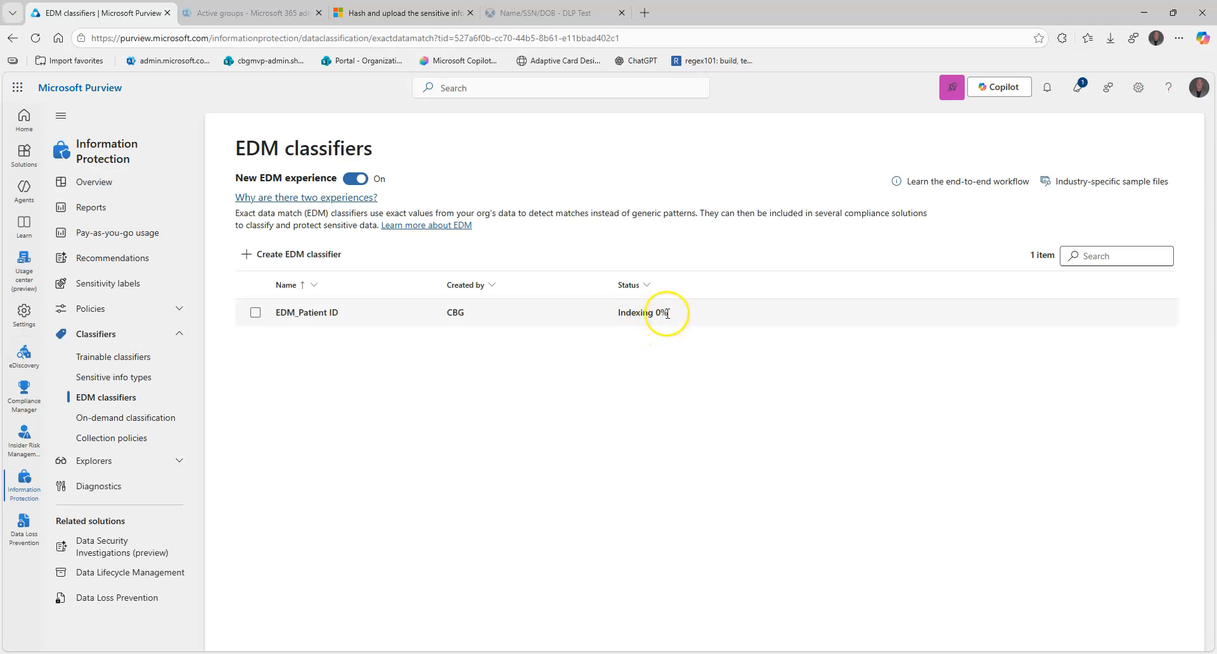
drag(669, 315, 617, 314)
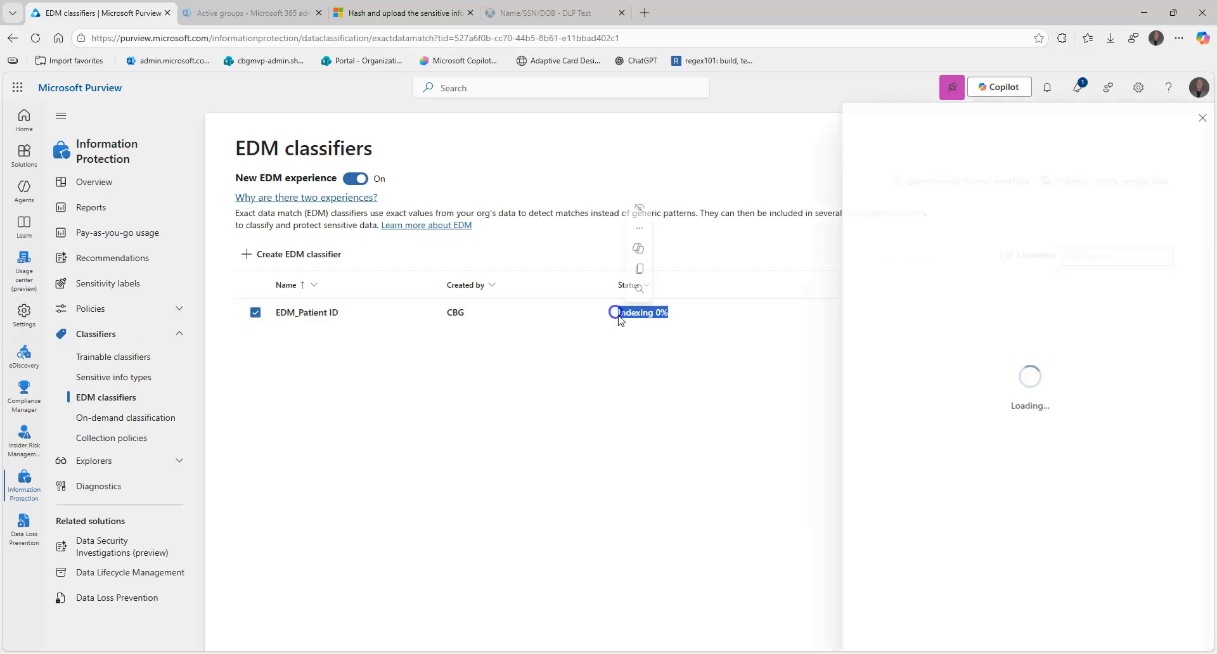
click(748, 187)
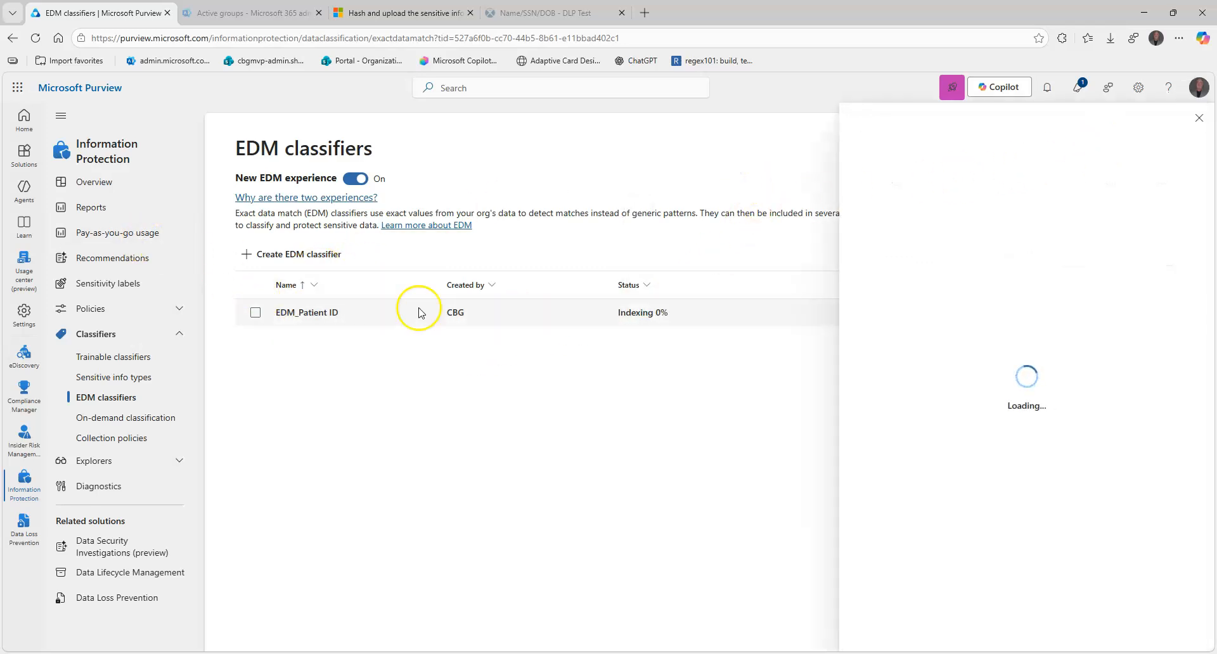
Open the Data Loss Prevention policies and start a custom policy from scratch for Enterprise applications & devices.
click(23, 157)
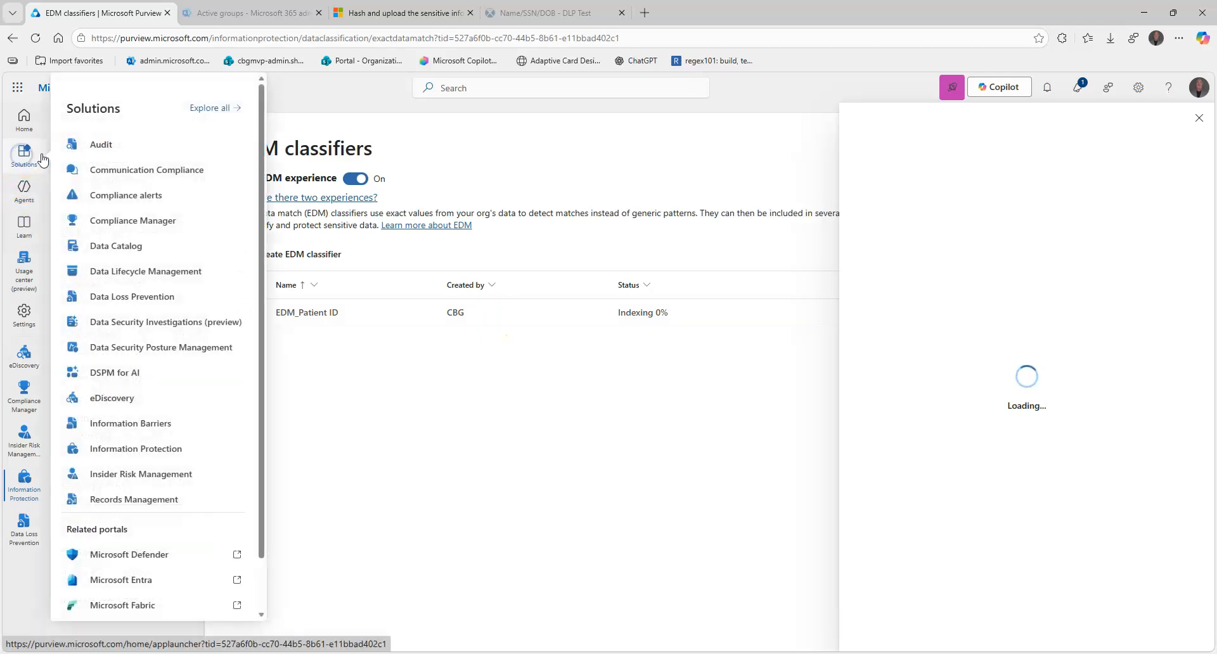
click(116, 296)
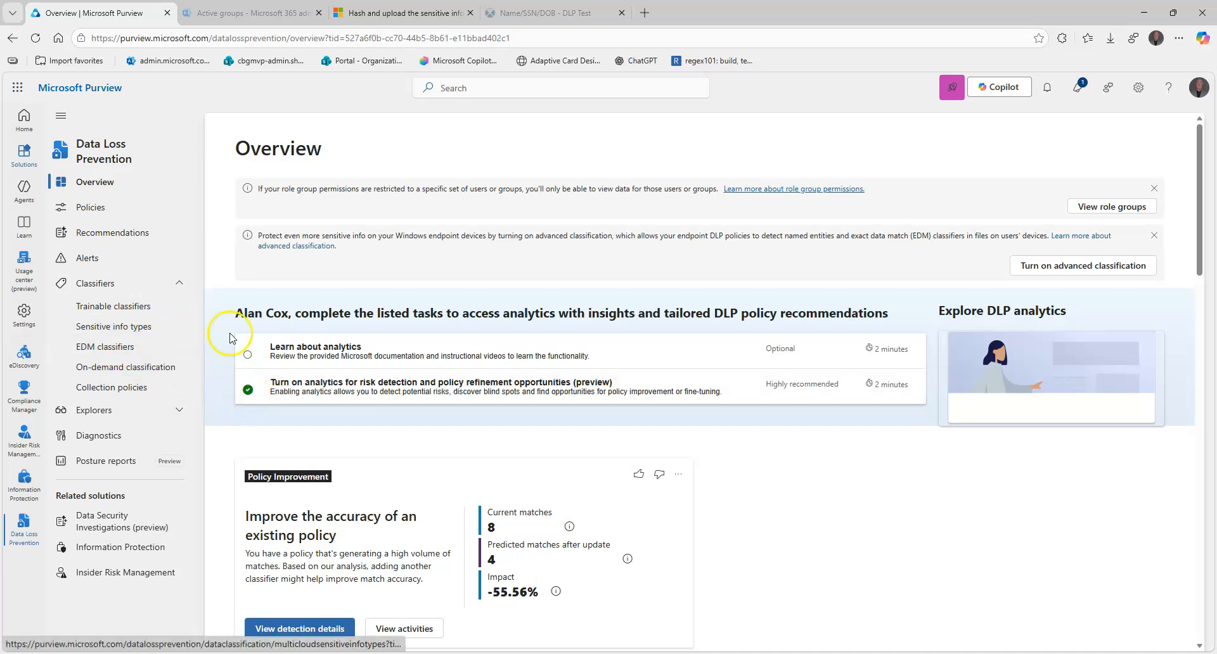
click(111, 207)
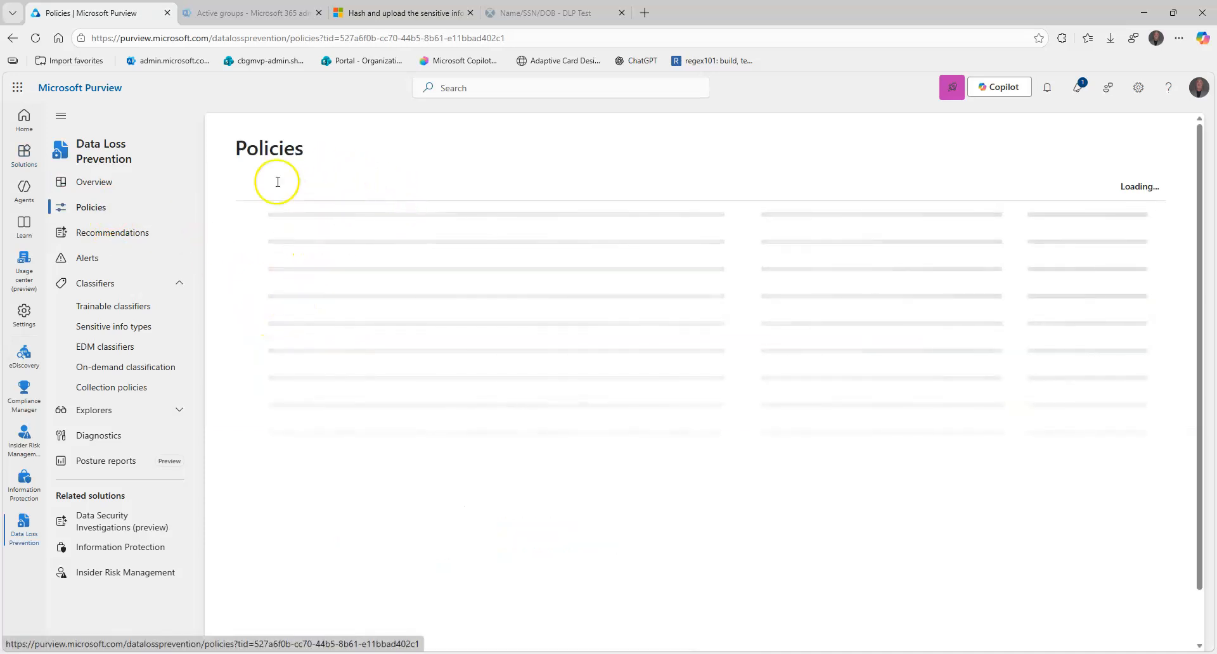
click(279, 261)
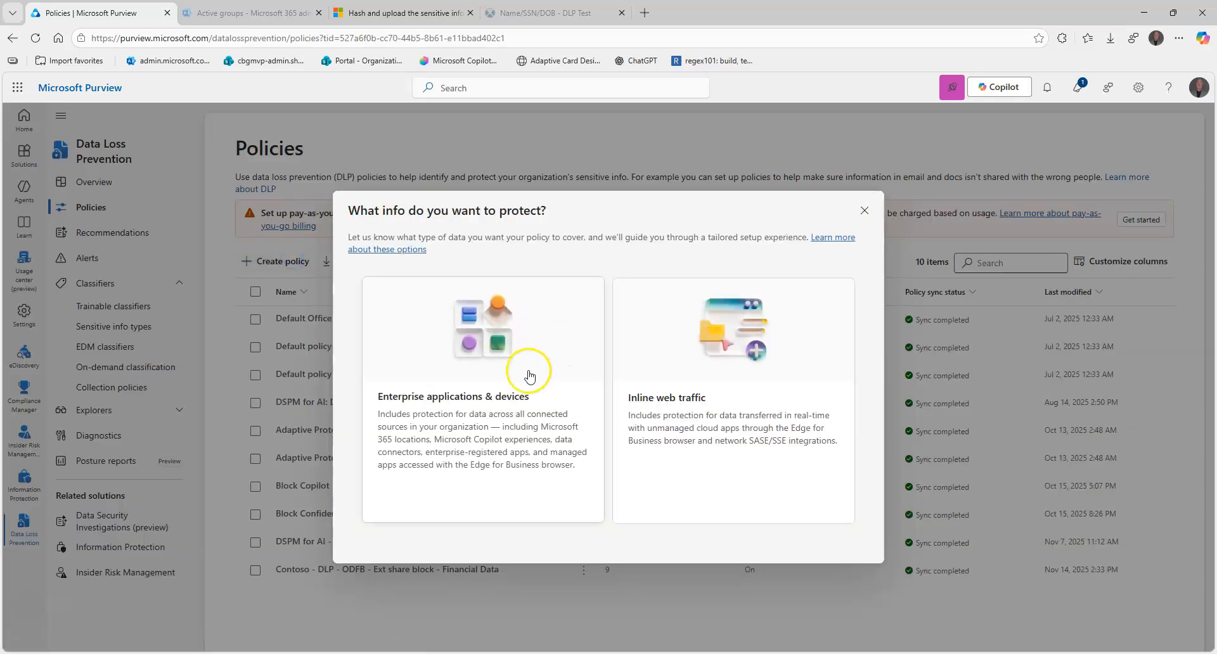
click(530, 376)
click(465, 508)
click(628, 404)
click(385, 637)
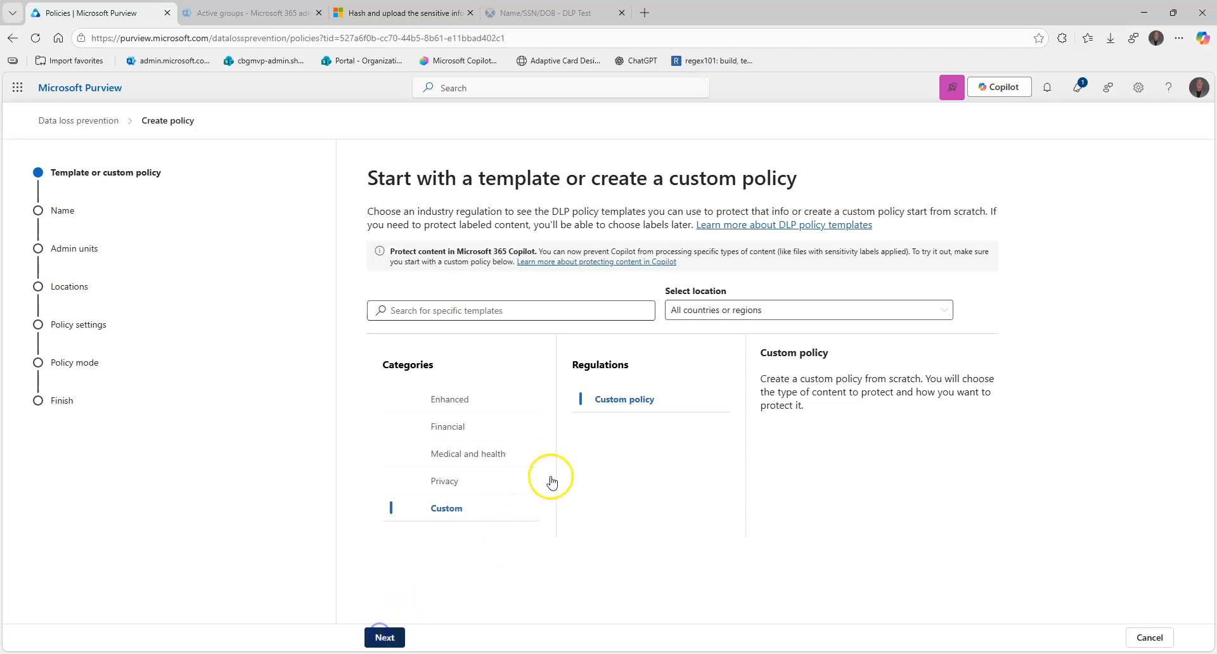
Name the DLP policy EDM_Patient ID DLP.
drag(451, 271, 334, 265)
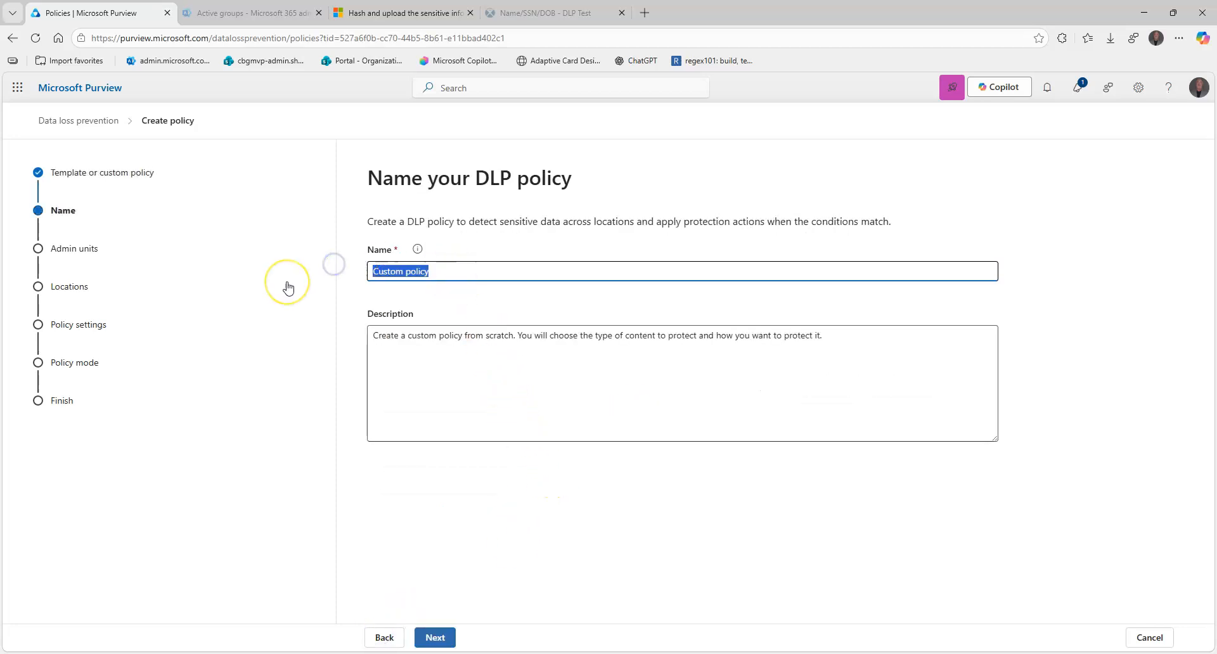
text(EM)
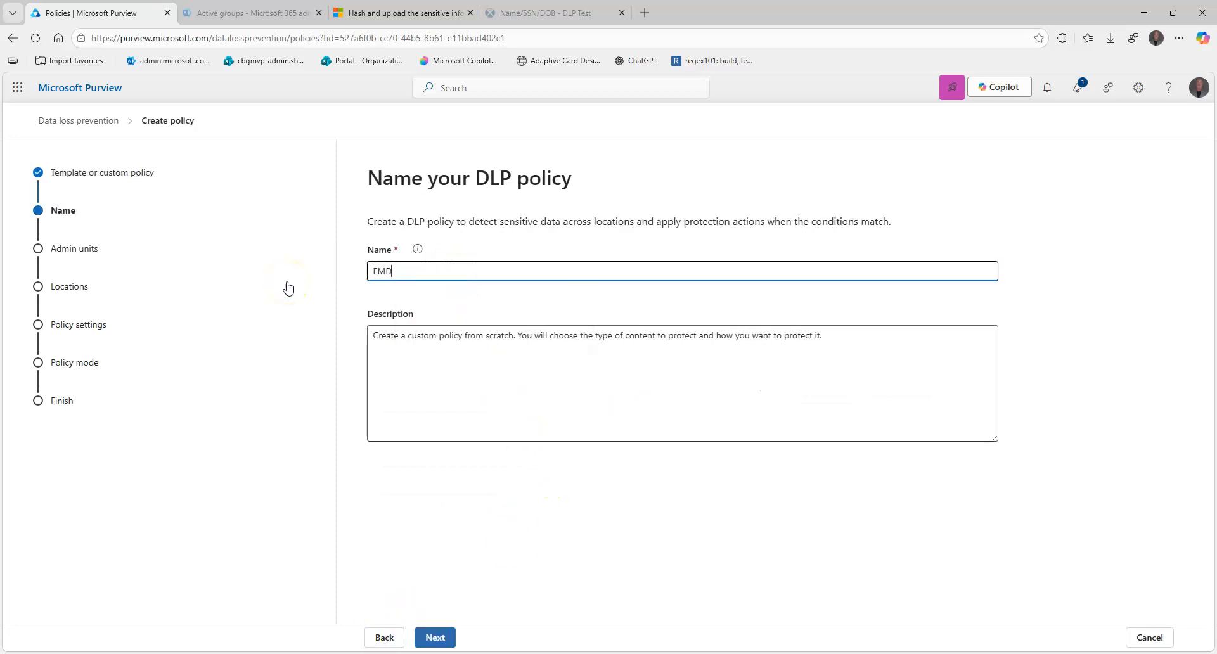
key(BackSpace)
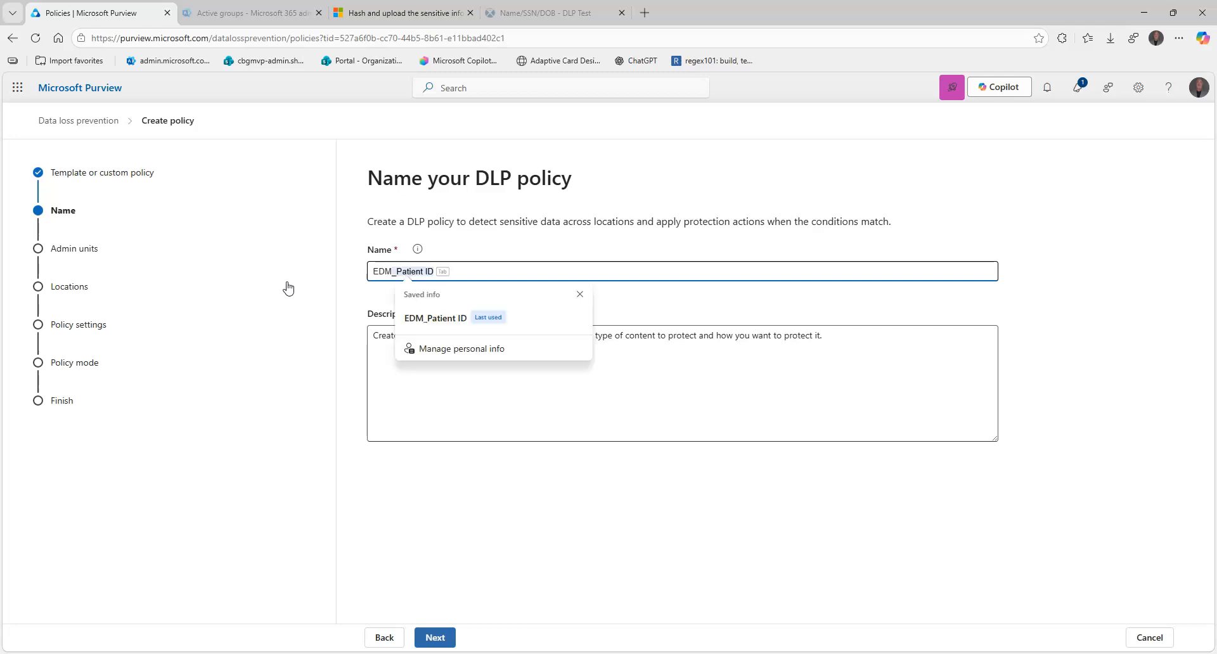
key(Tab)
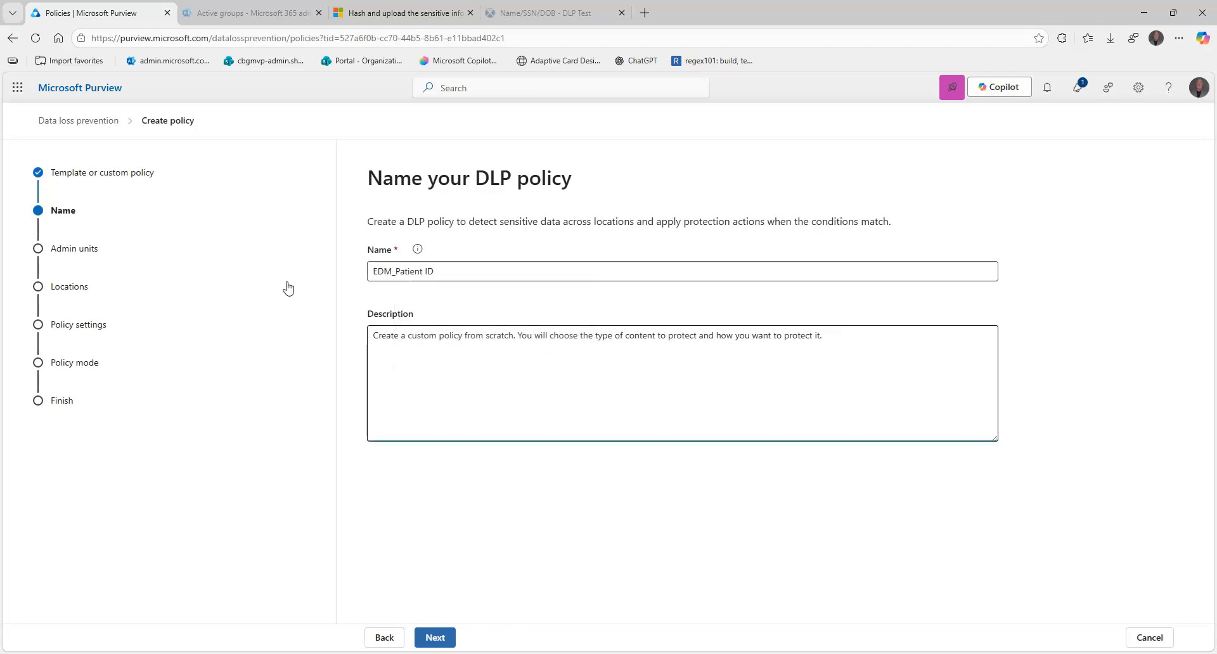
click(451, 269)
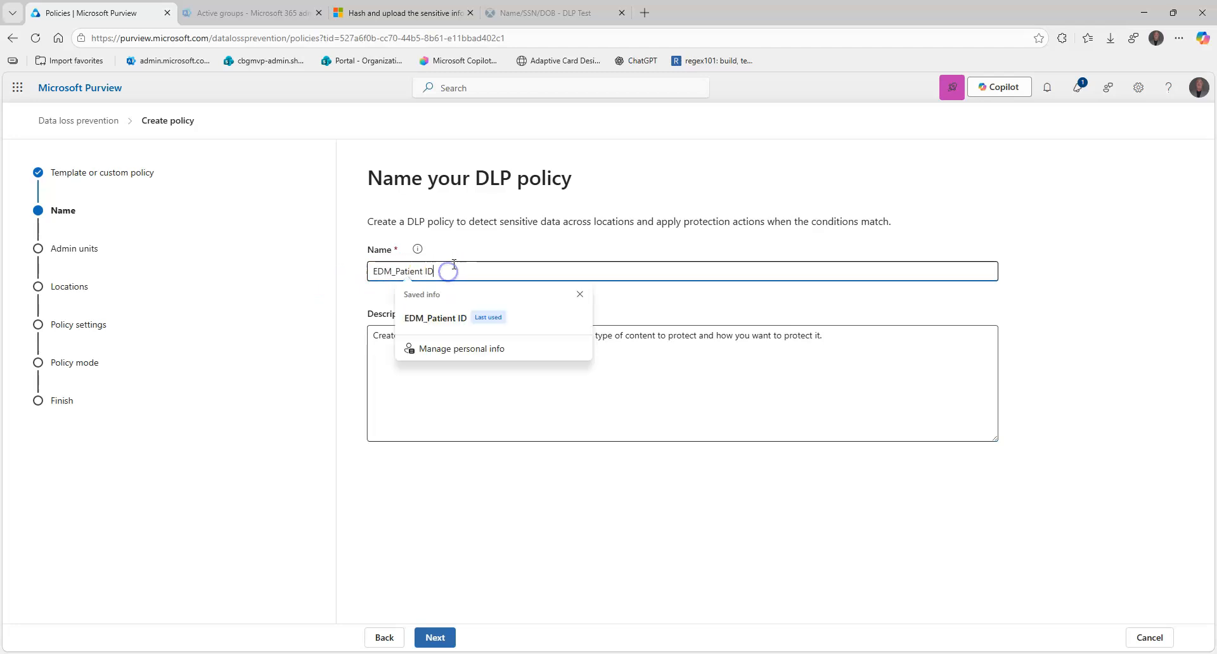
text(DLP)
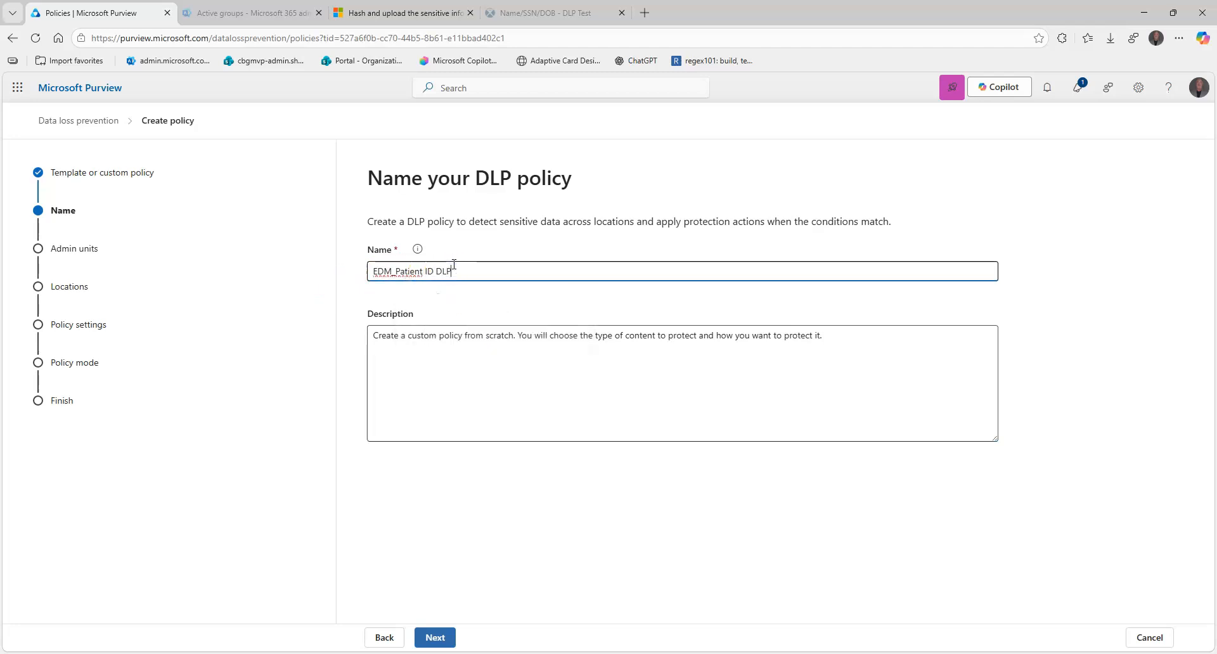
Replace the policy's default description with the policy name, EDM_Patient ID DLP, and continue to the admin units.
key(ctrl+a)
key(ctrl+c)
key(Tab)
key(Tab)
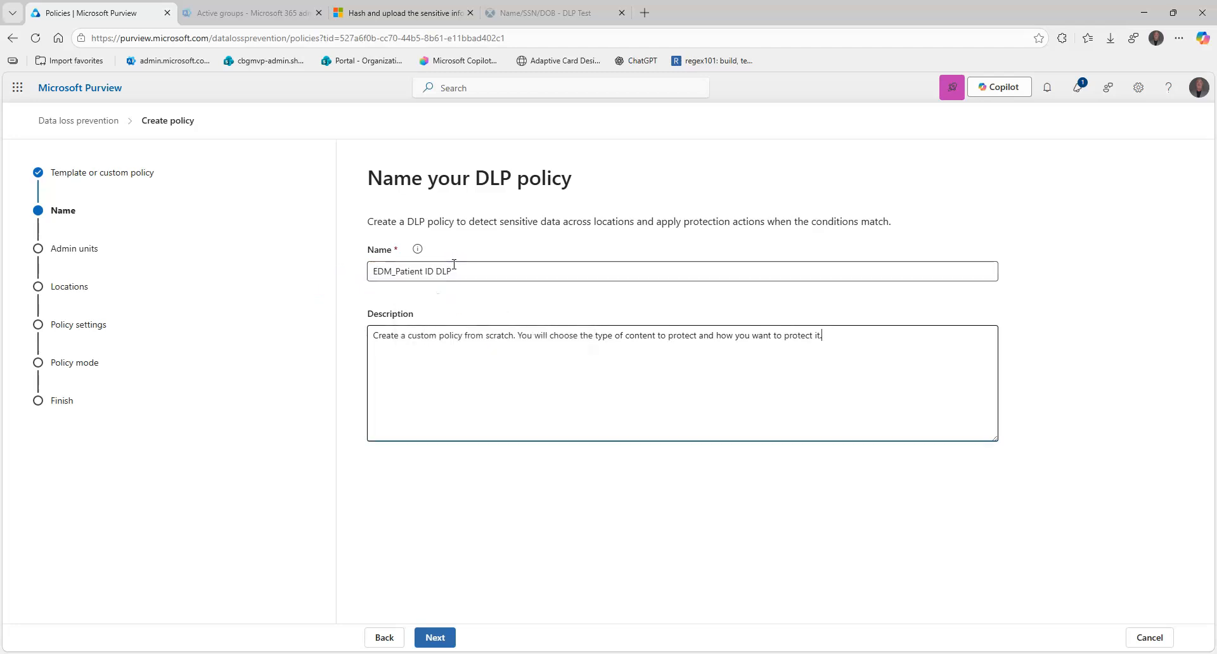
click(520, 357)
key(ctrl+v)
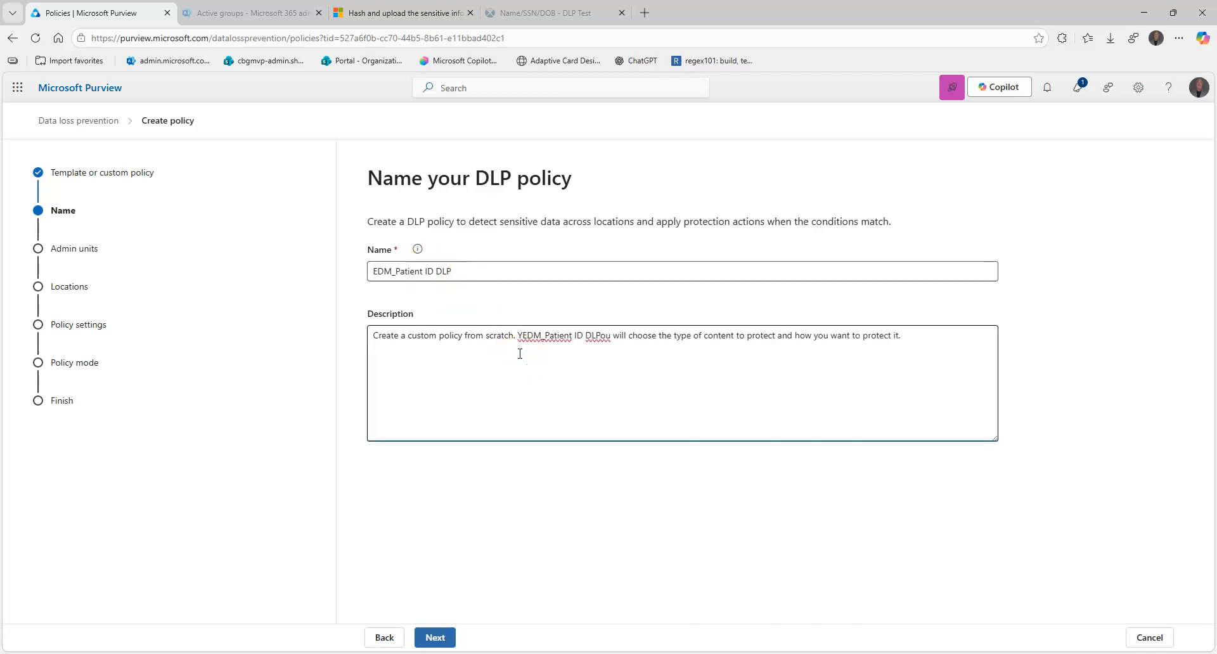
key(ctrl+a)
key(ctrl+v)
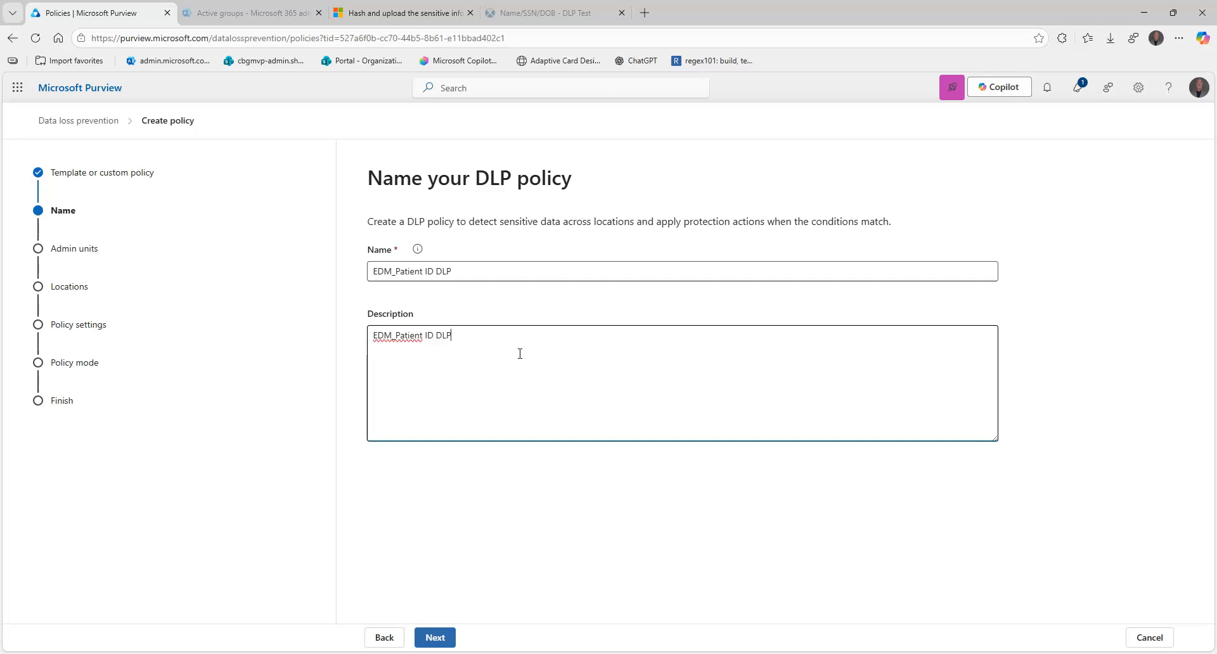
click(435, 638)
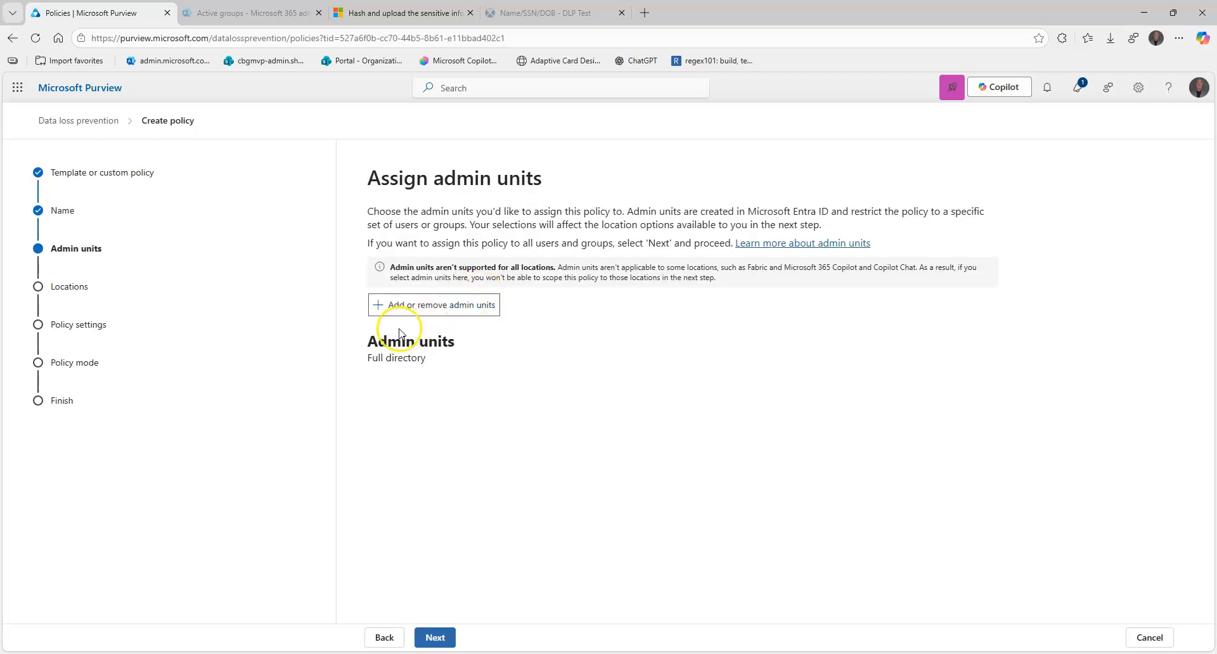
Keep the full directory assignment and limit the policy locations to Exchange email, SharePoint sites and OneDrive accounts.
click(437, 631)
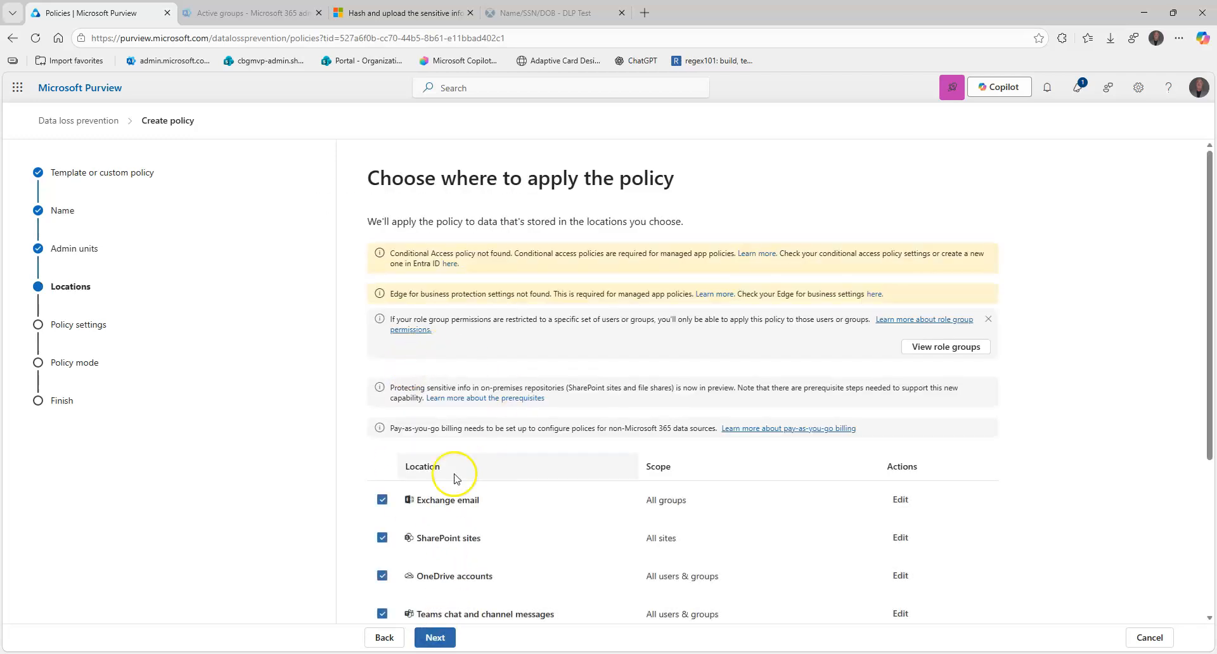
scroll(460, 492, down, 3)
click(384, 600)
click(382, 563)
click(382, 525)
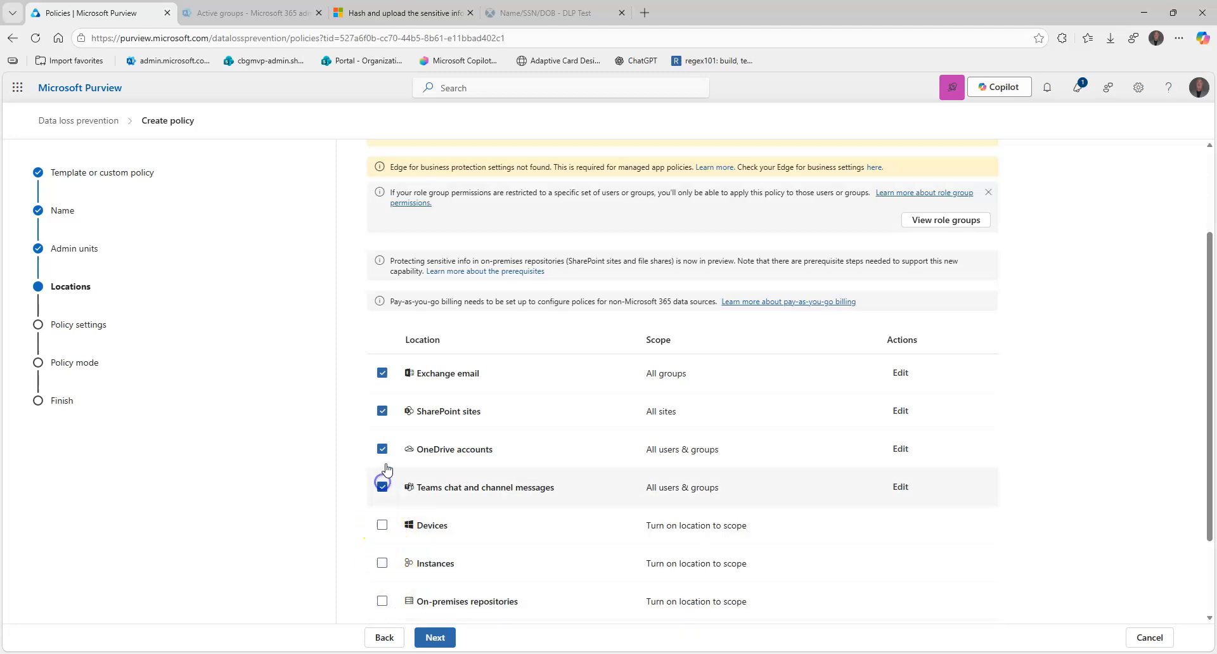
click(382, 485)
scroll(456, 495, up, 3)
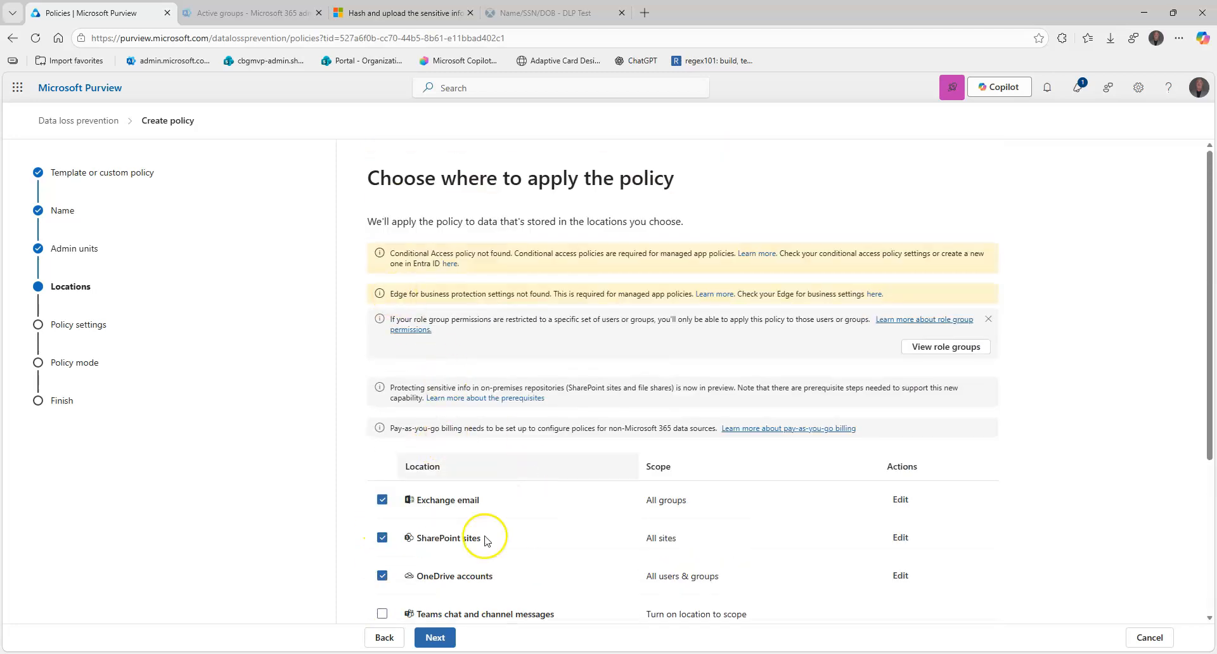
click(435, 637)
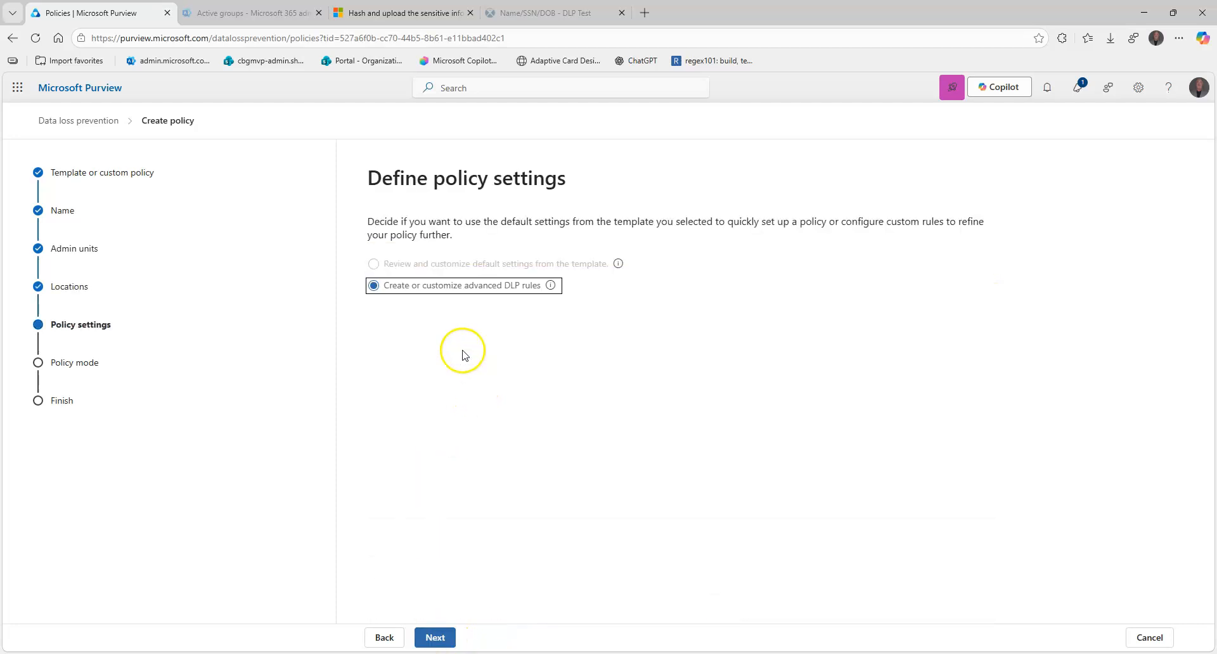
Choose advanced DLP rules and start a new rule named EDM rule.
click(449, 638)
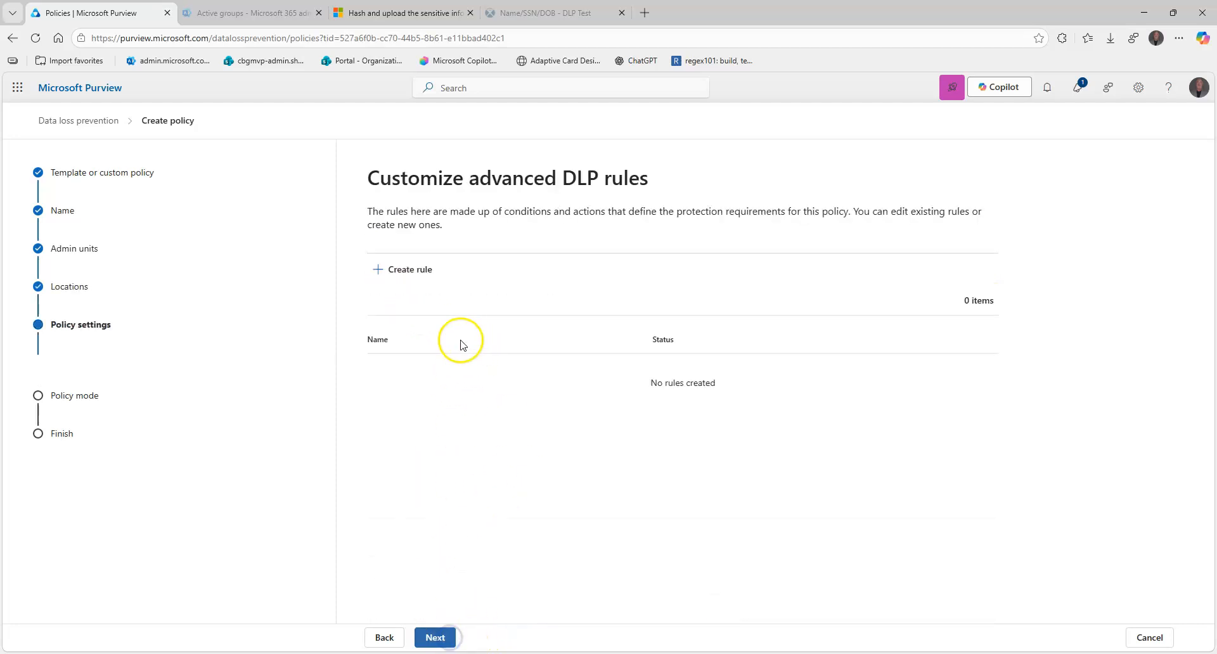
click(409, 270)
click(449, 211)
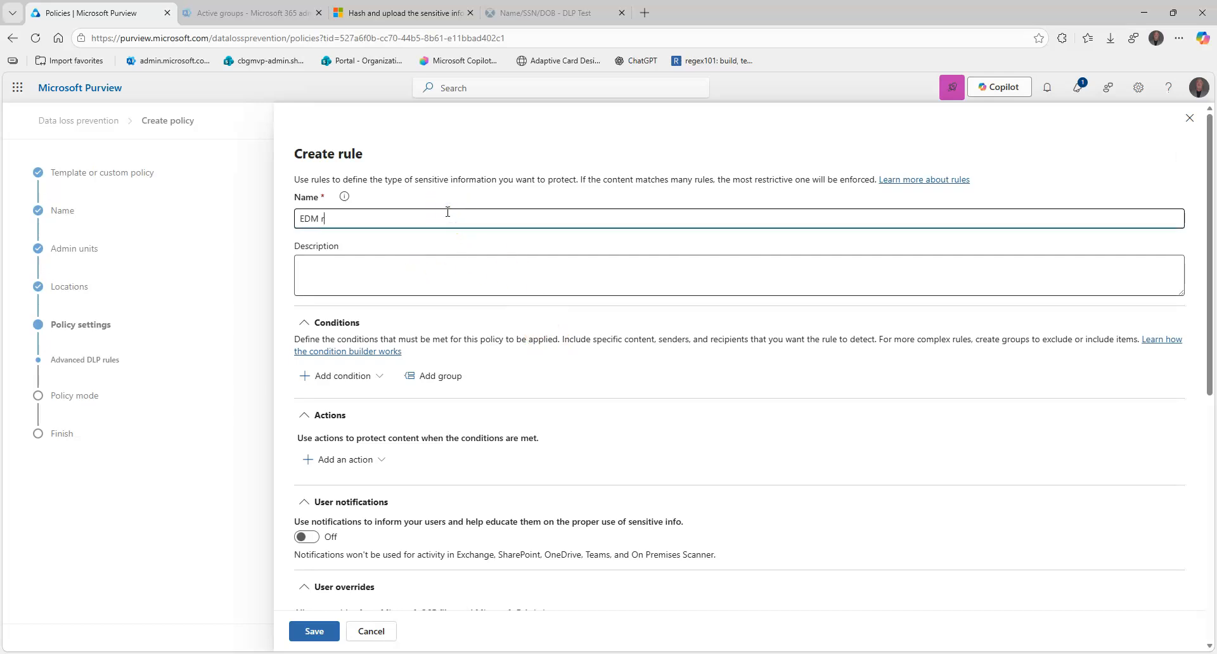
key(Tab)
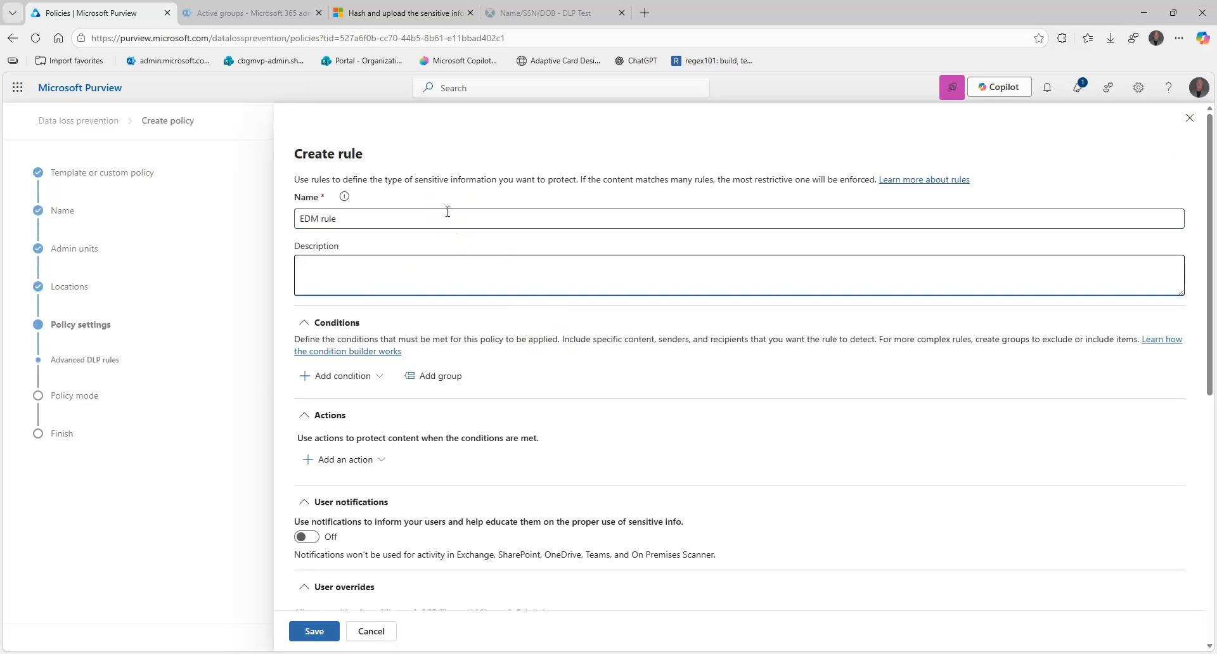
Add a Content contains condition to the rule with the EDM_Patient ID sensitive info type.
click(379, 378)
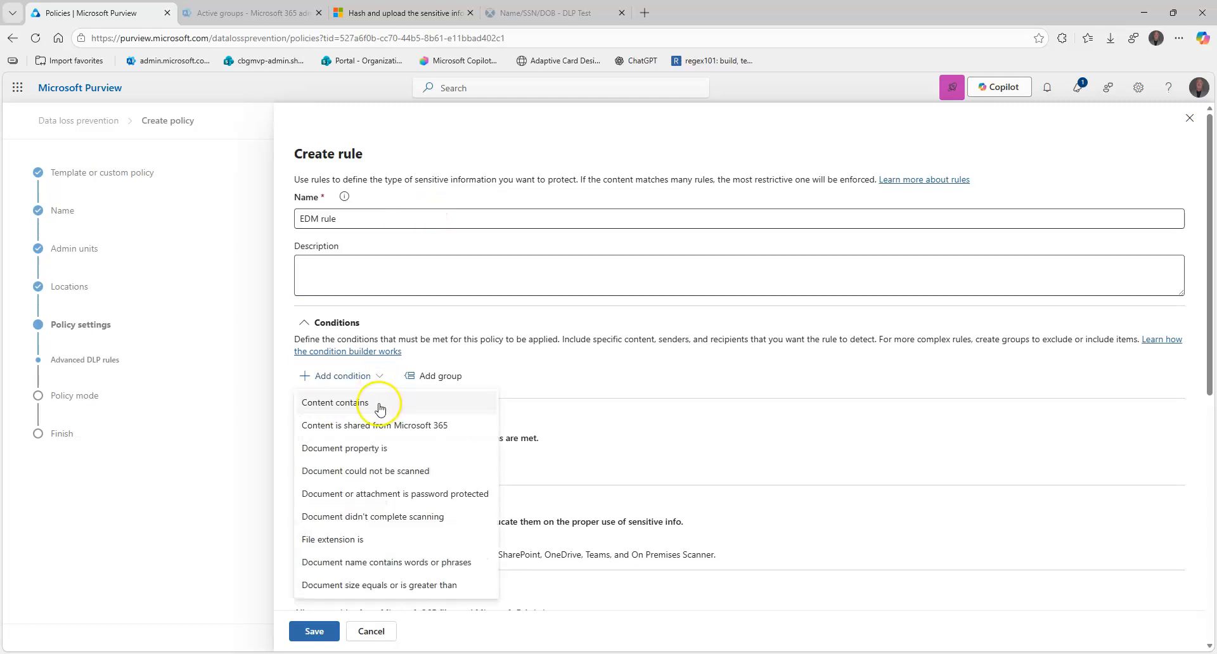
click(379, 406)
click(335, 481)
click(355, 508)
click(932, 197)
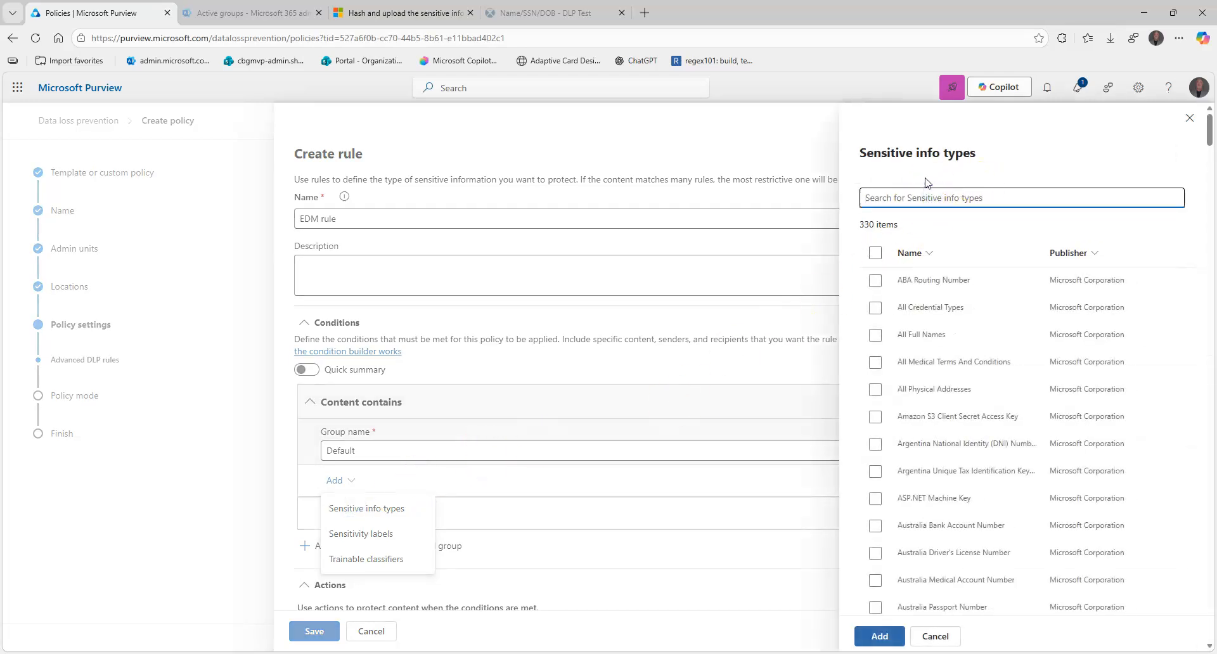
text(edm)
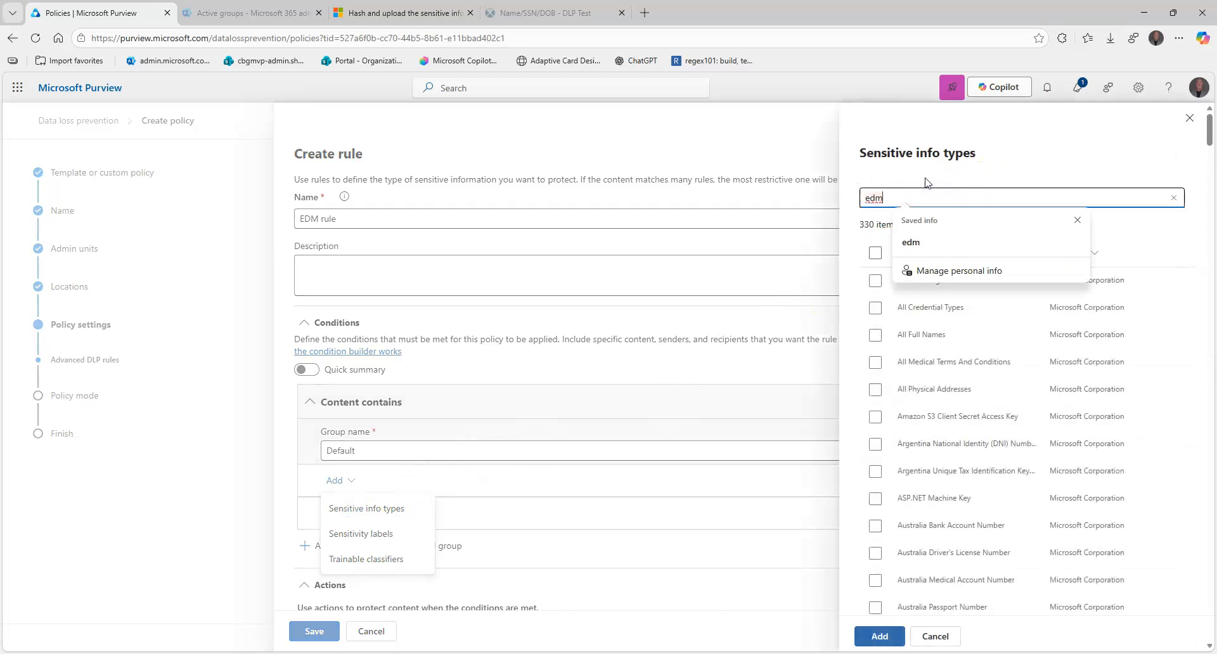
click(937, 315)
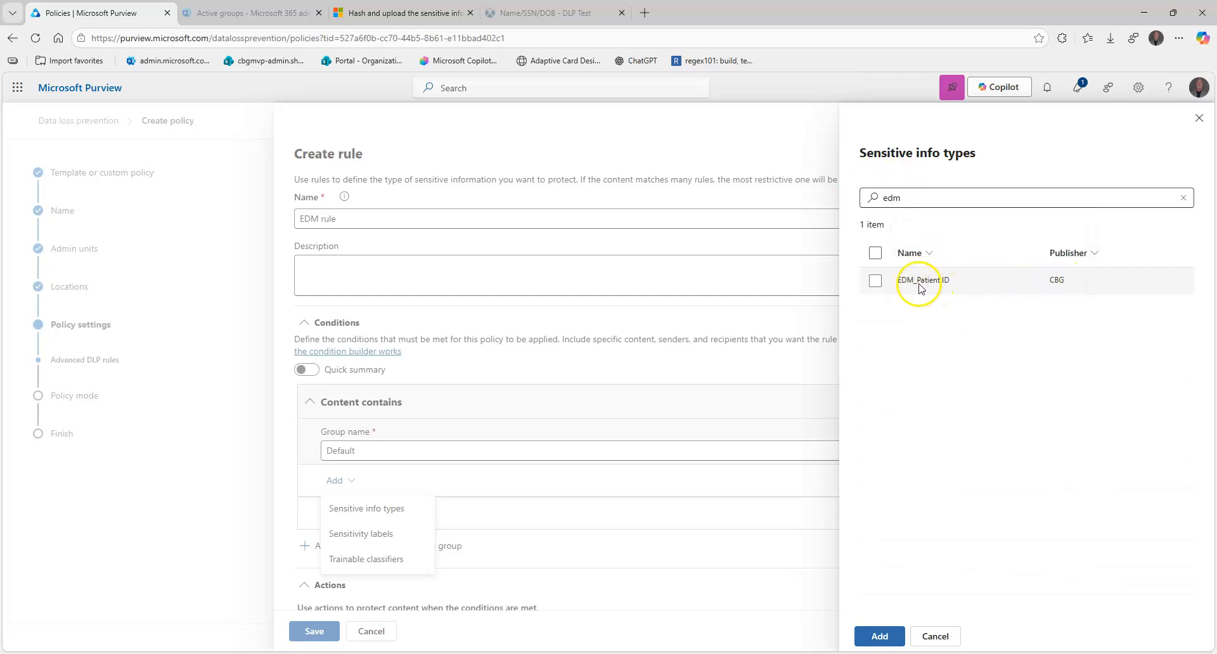
click(875, 281)
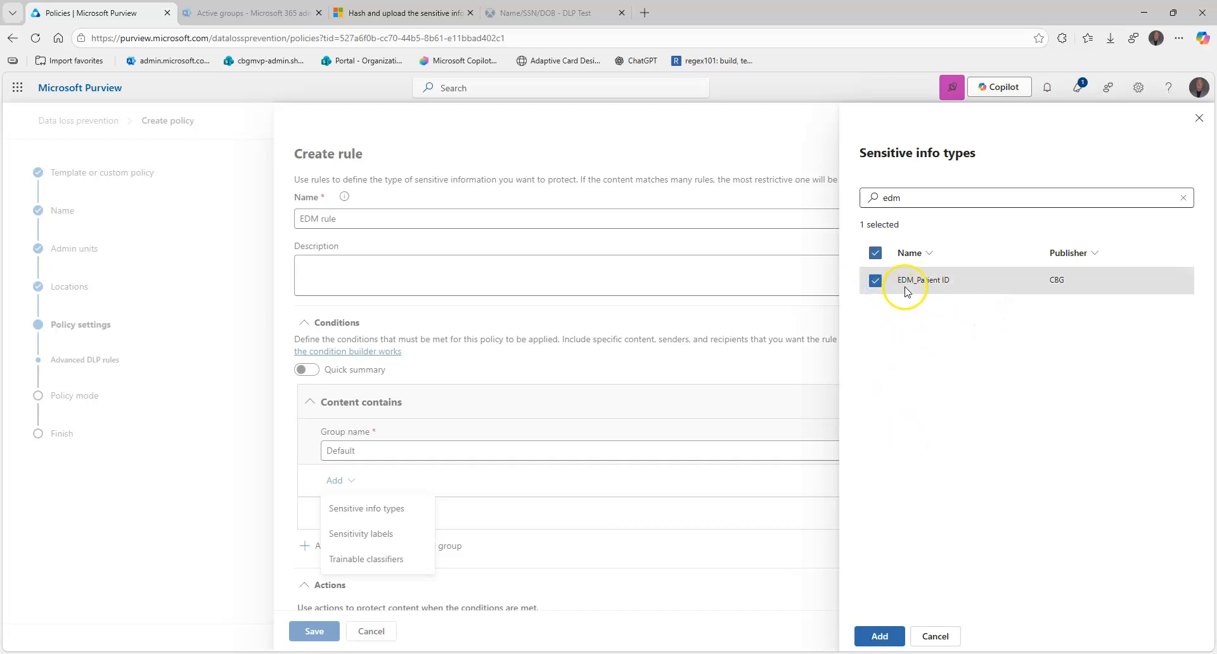
click(878, 636)
Examine the rule's conditions, actions, user notifications, overrides, incident reports and additional options.
scroll(558, 462, down, 10)
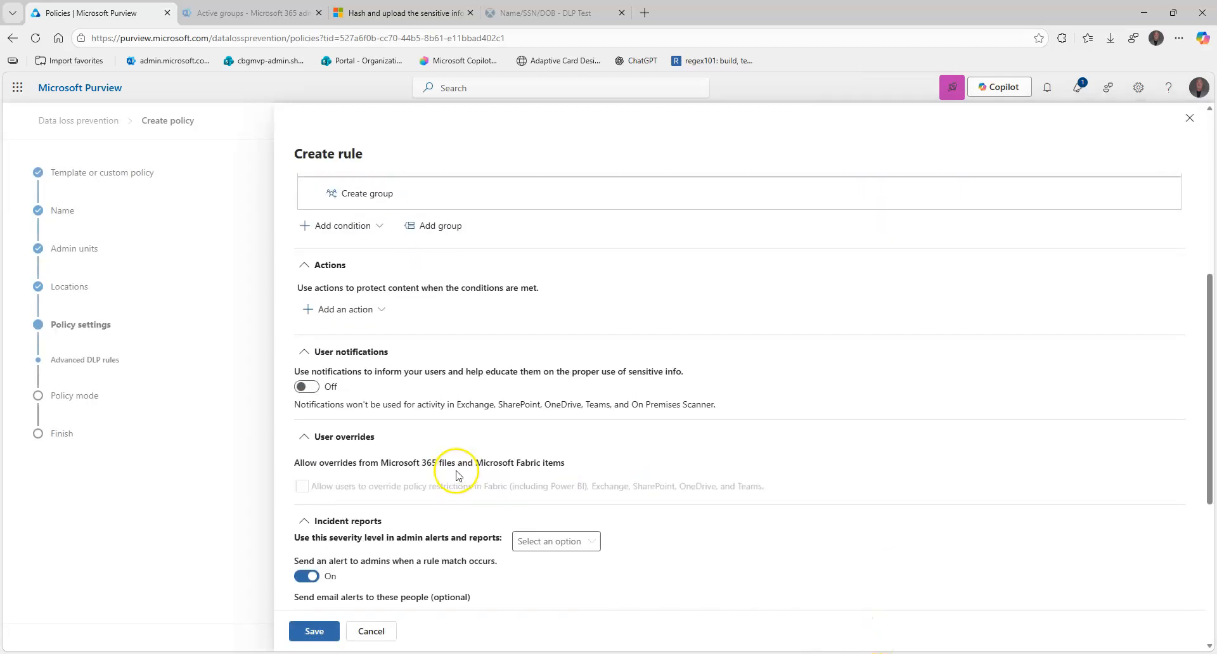
scroll(464, 471, down, 2)
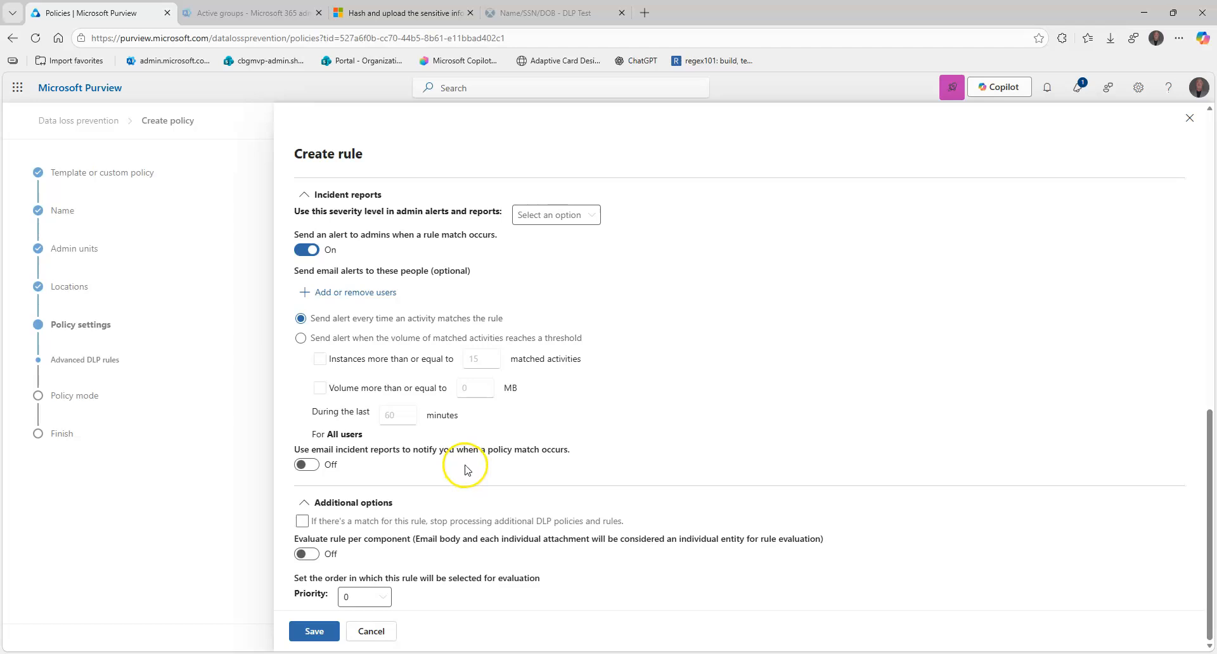
scroll(472, 466, up, 15)
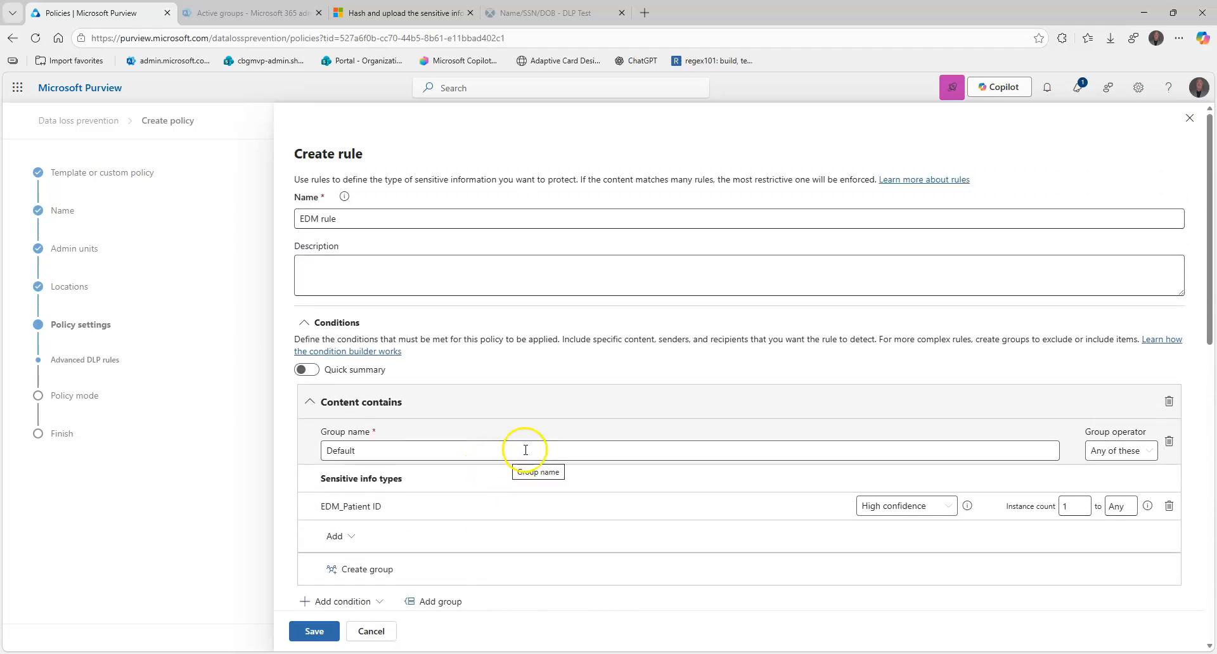
scroll(507, 456, down, 5)
scroll(549, 406, down, 6)
scroll(552, 440, up, 10)
scroll(541, 448, up, 1)
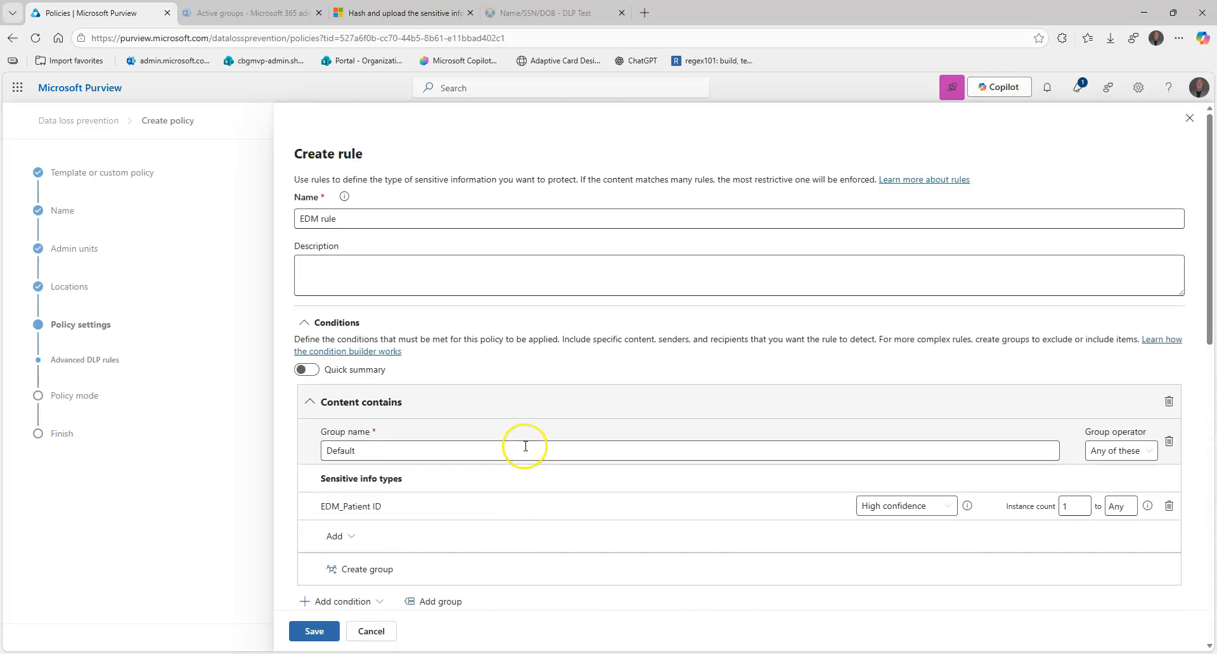